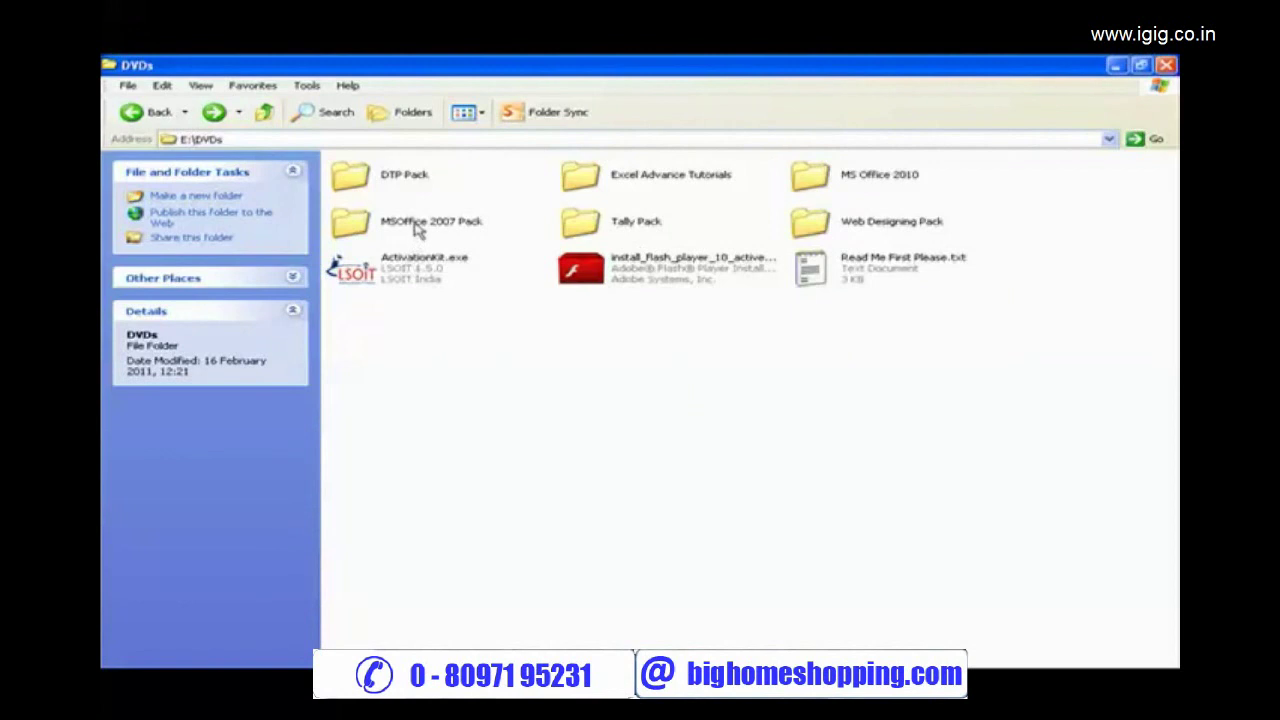
# Launch ActivationKit.exe from Windows Explorer, after backing out of a run-as-different-user attempt.
pyautogui.rightClick(399, 281)
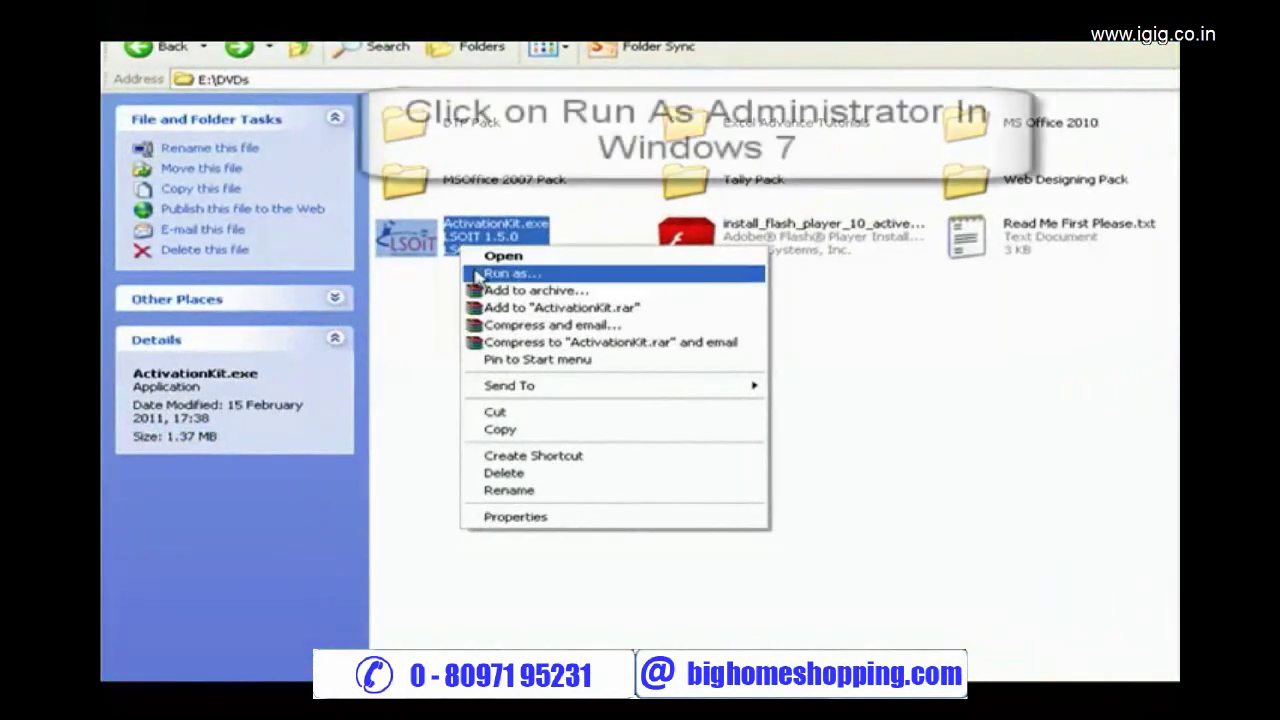
pyautogui.click(474, 271)
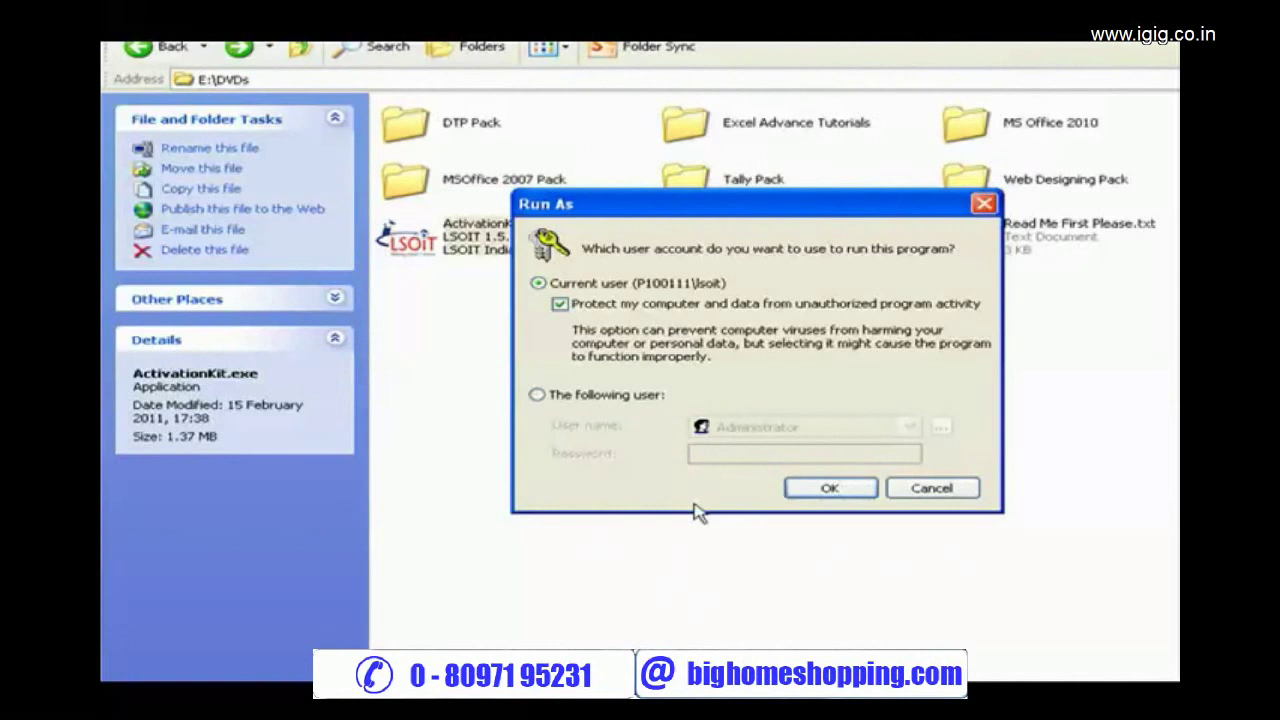
pyautogui.click(934, 490)
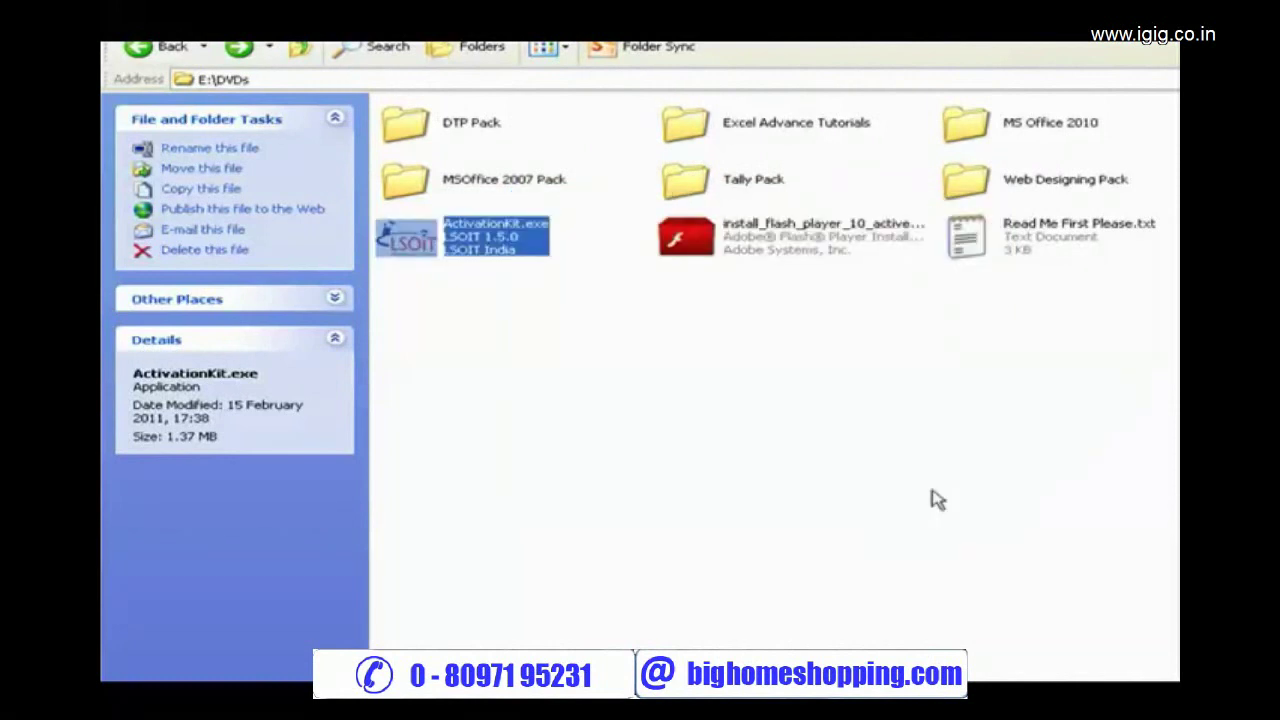
pyautogui.click(535, 363)
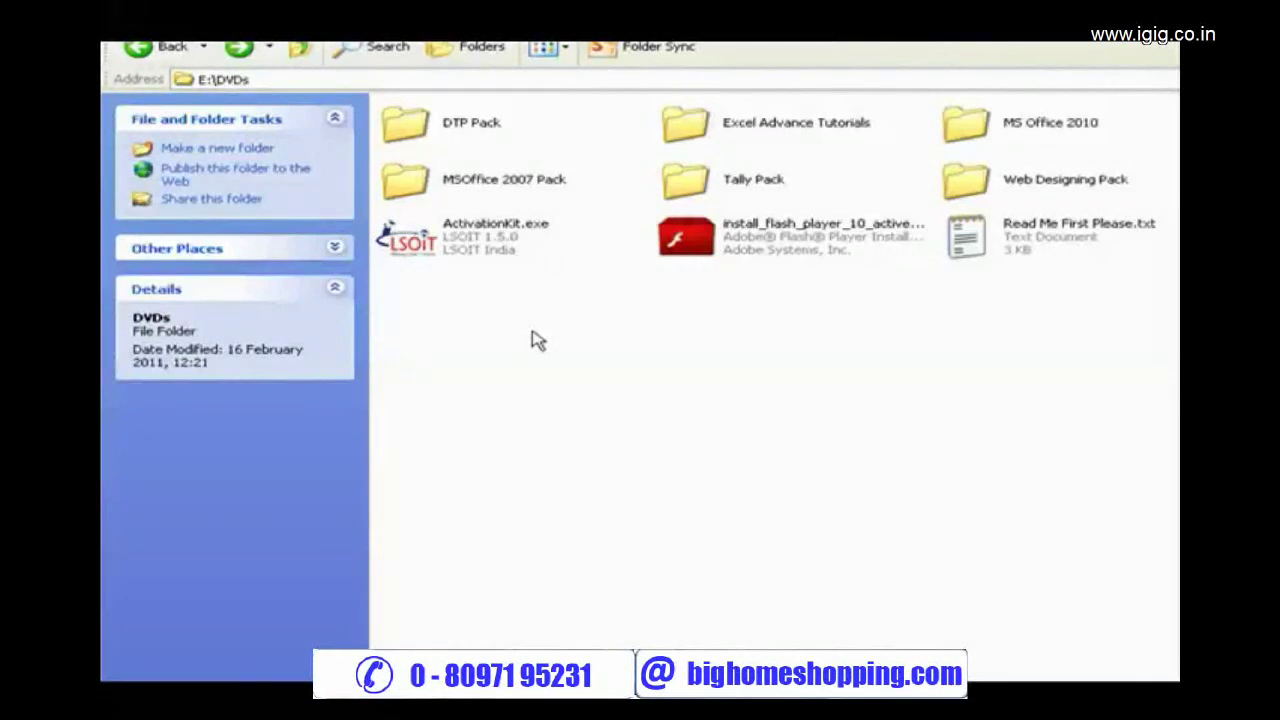
pyautogui.moveTo(673, 348); pyautogui.dragTo(457, 251)
pyautogui.doubleClick(471, 249)
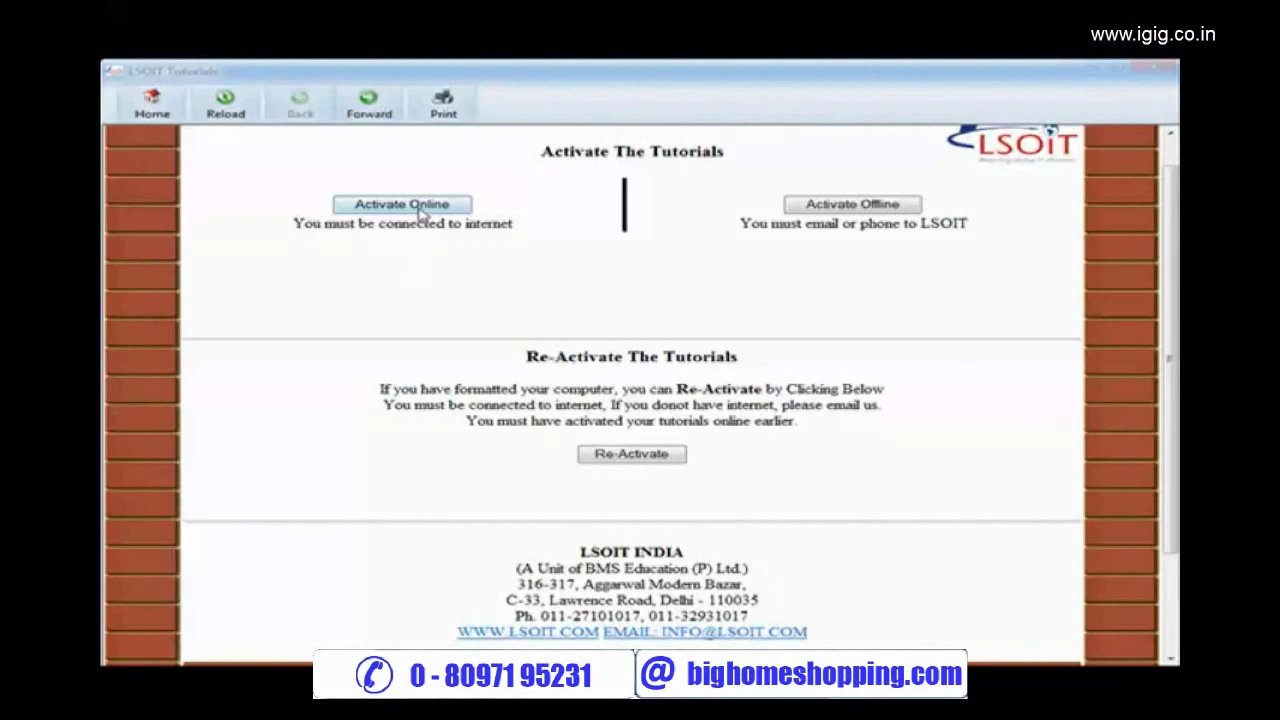
# Open the online activation form and enter the four-part CD serial.
pyautogui.click(421, 208)
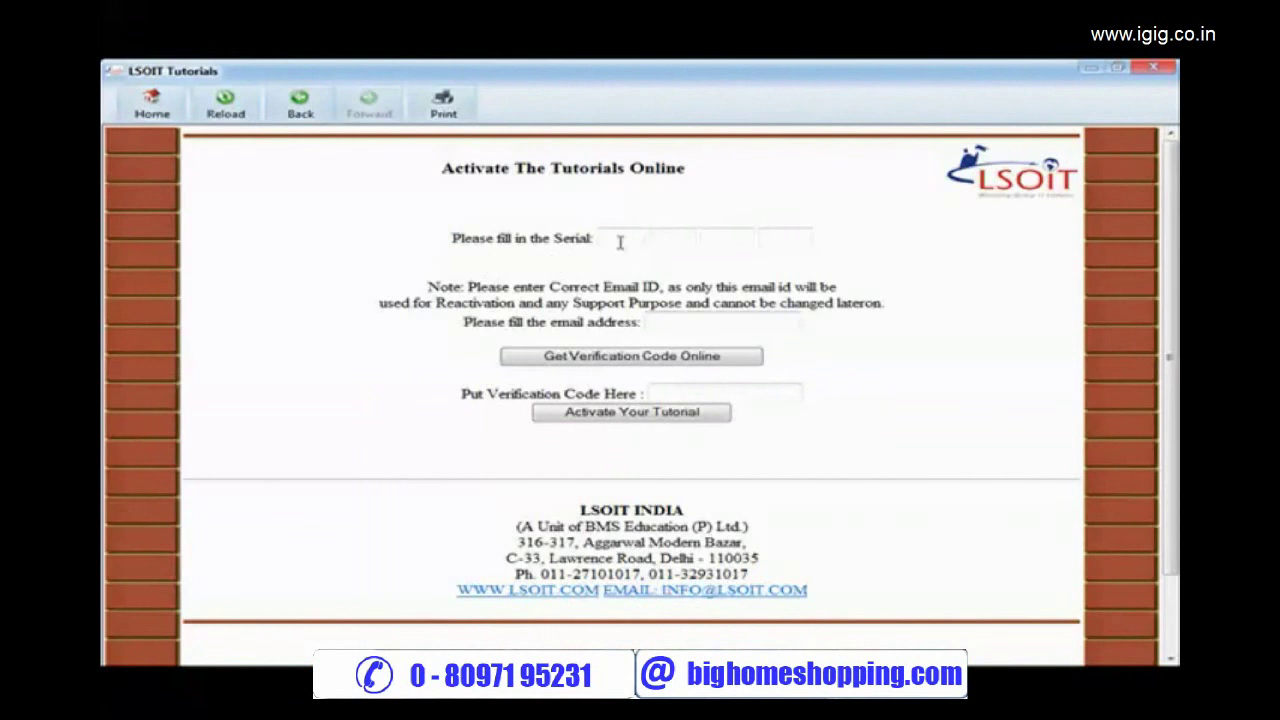
pyautogui.click(620, 238)
pyautogui.press('Tab')
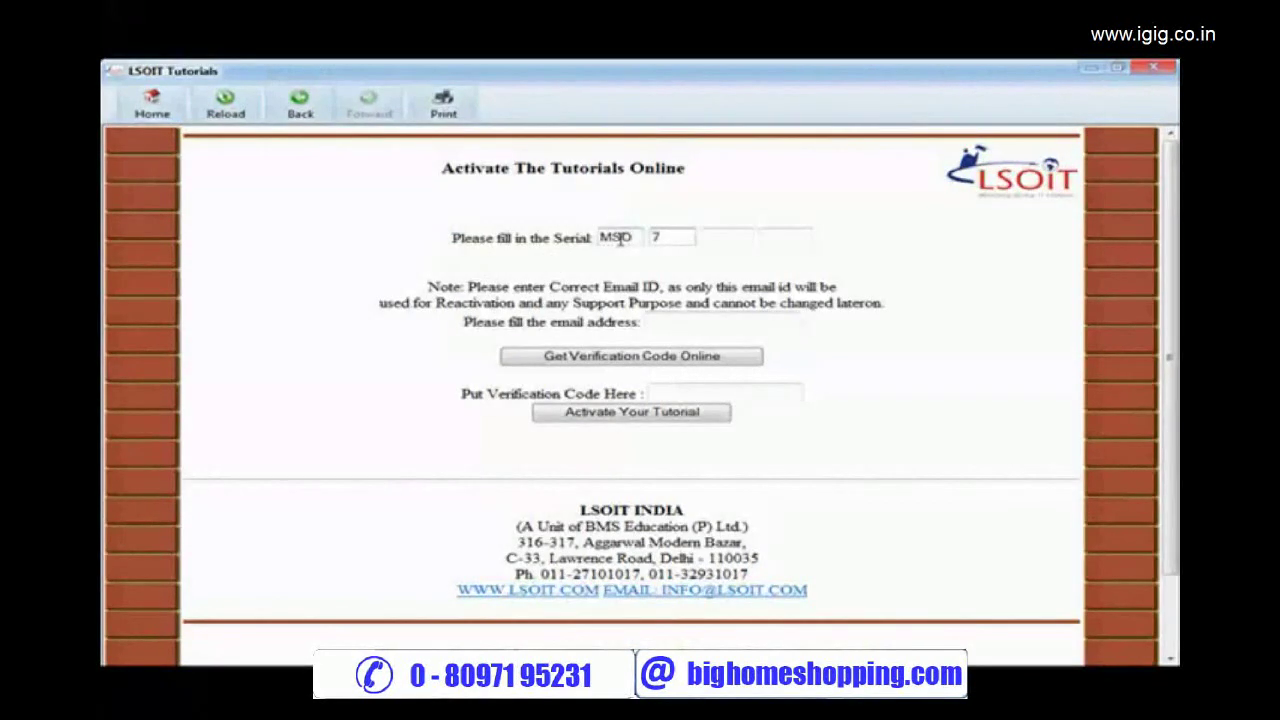
pyautogui.press('Tab')
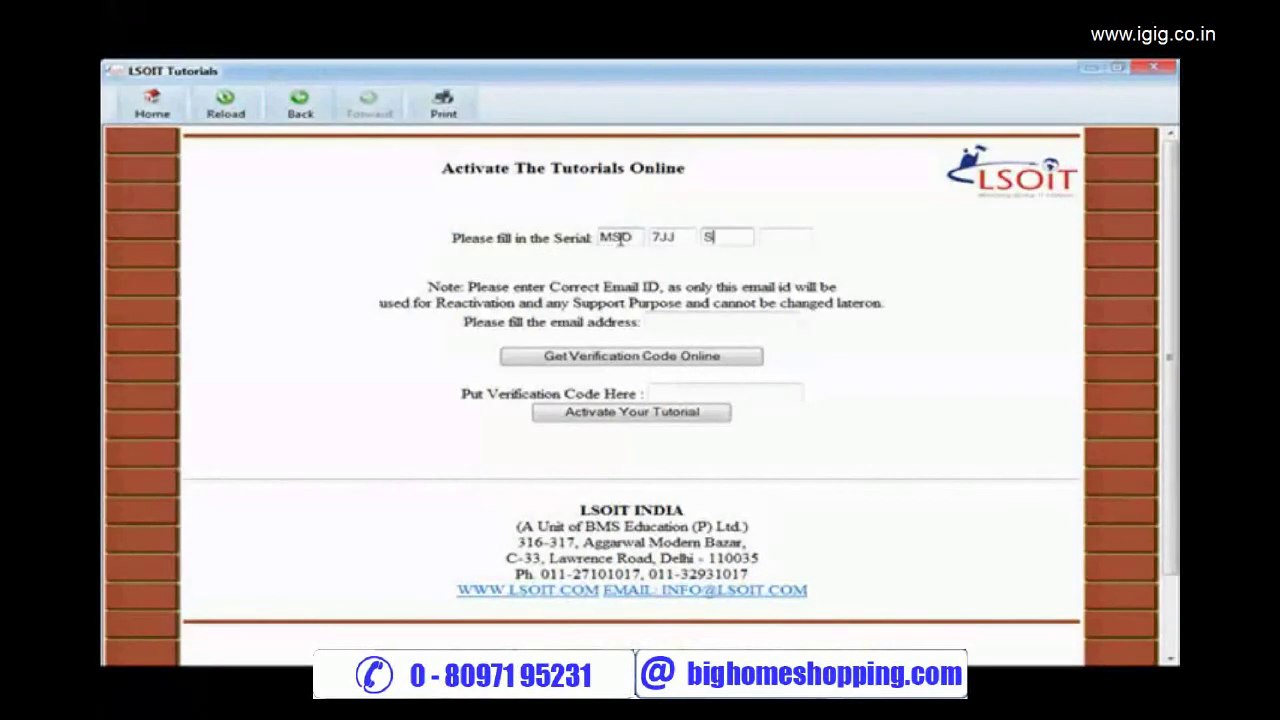
pyautogui.press('Tab')
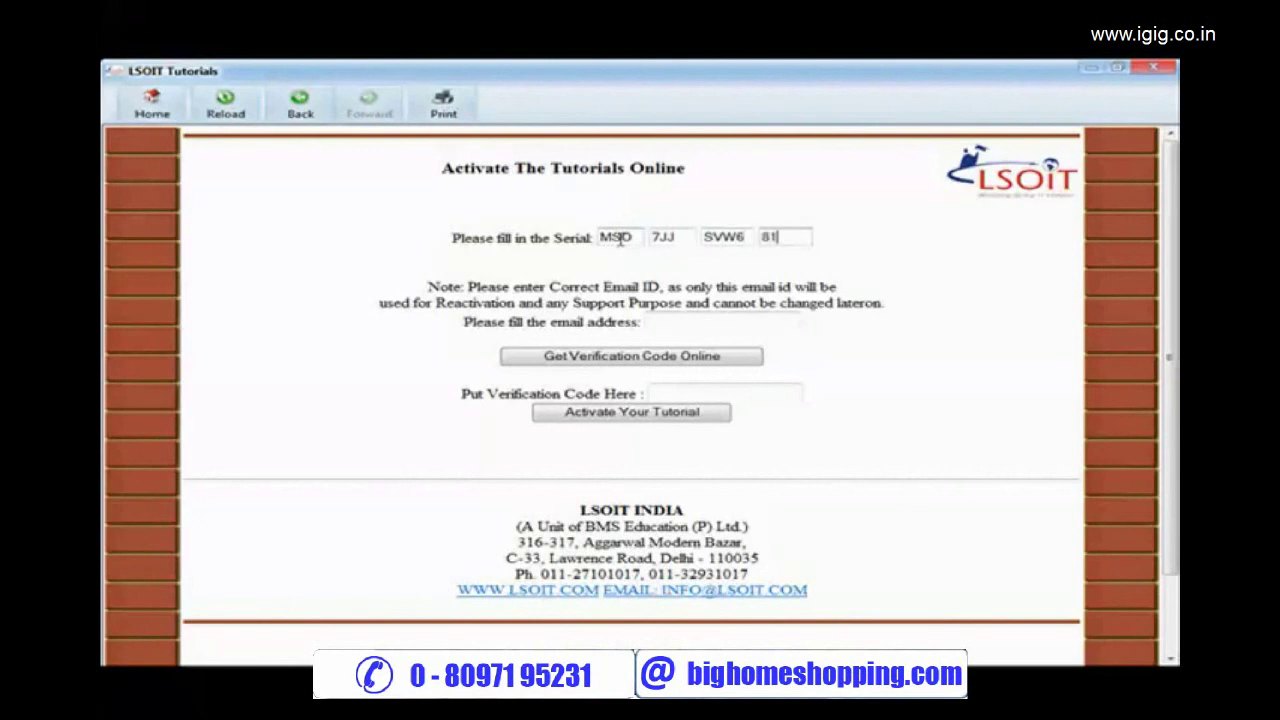
# Enter the contact e-mail address and request a verification code online.
pyautogui.click(698, 320)
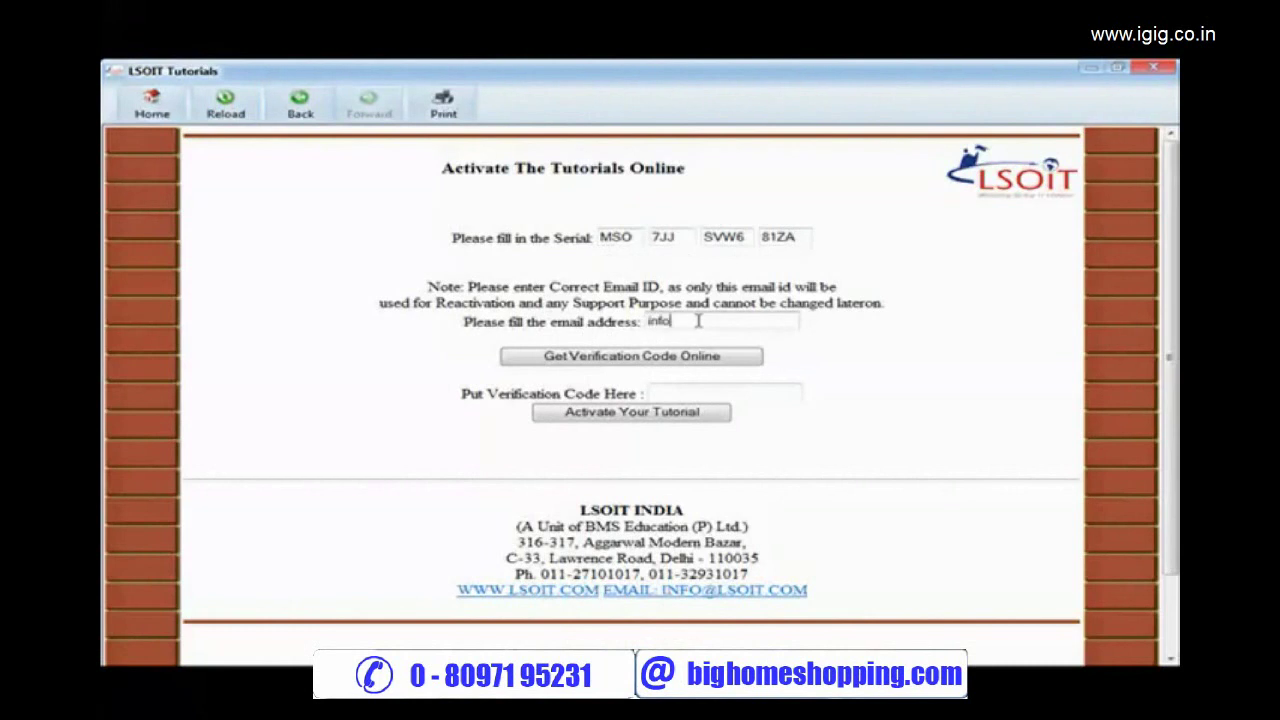
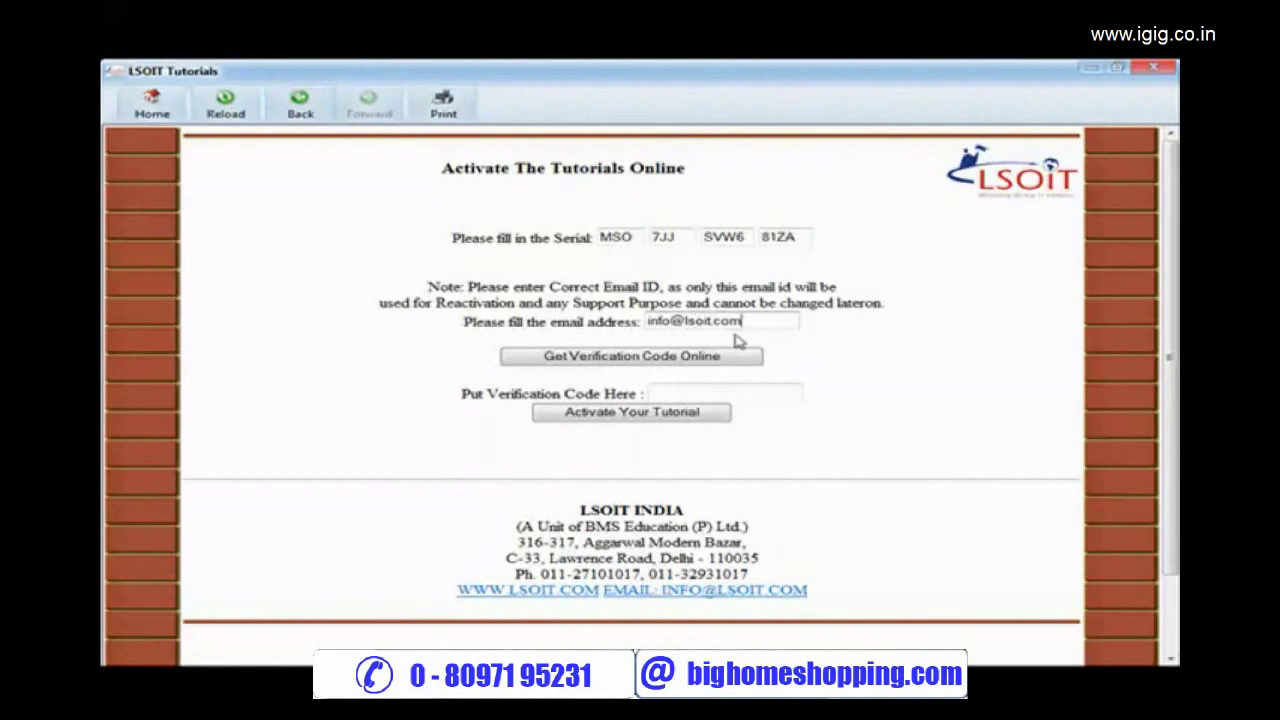
pyautogui.click(645, 368)
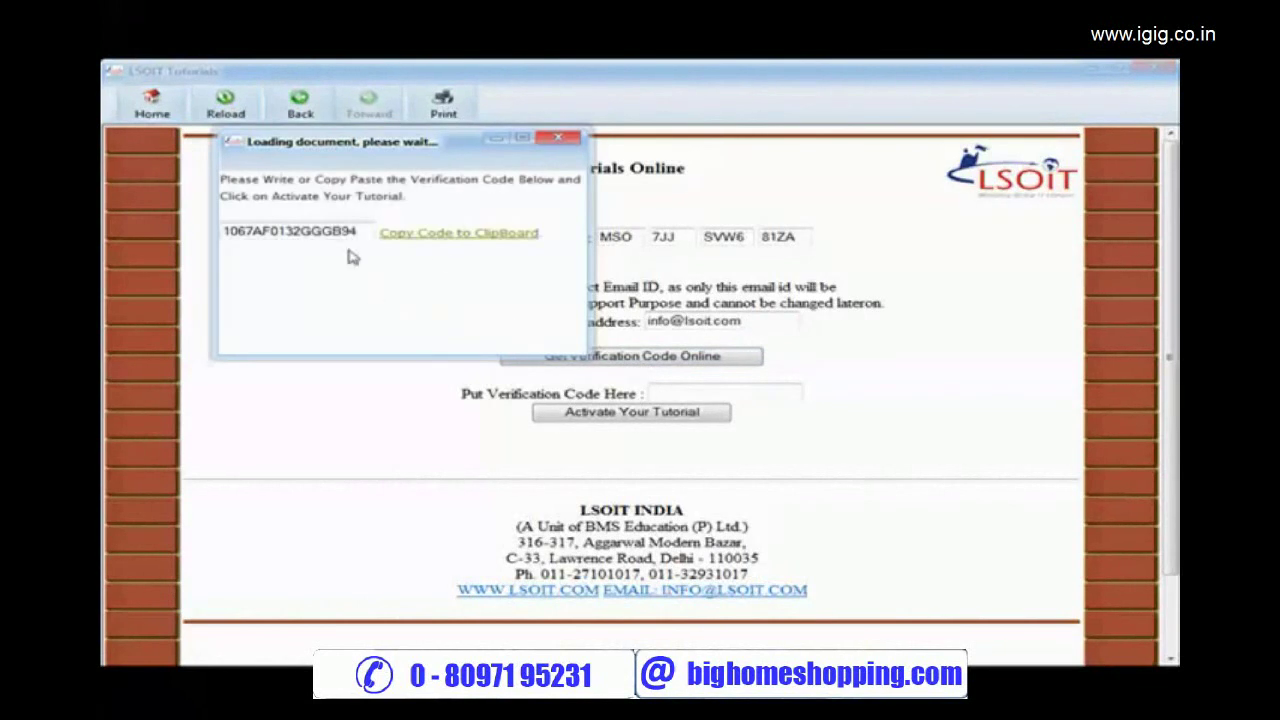
# Paste the copied verification code into the form, activate the tutorial, and go back to the choices page.
pyautogui.click(453, 240)
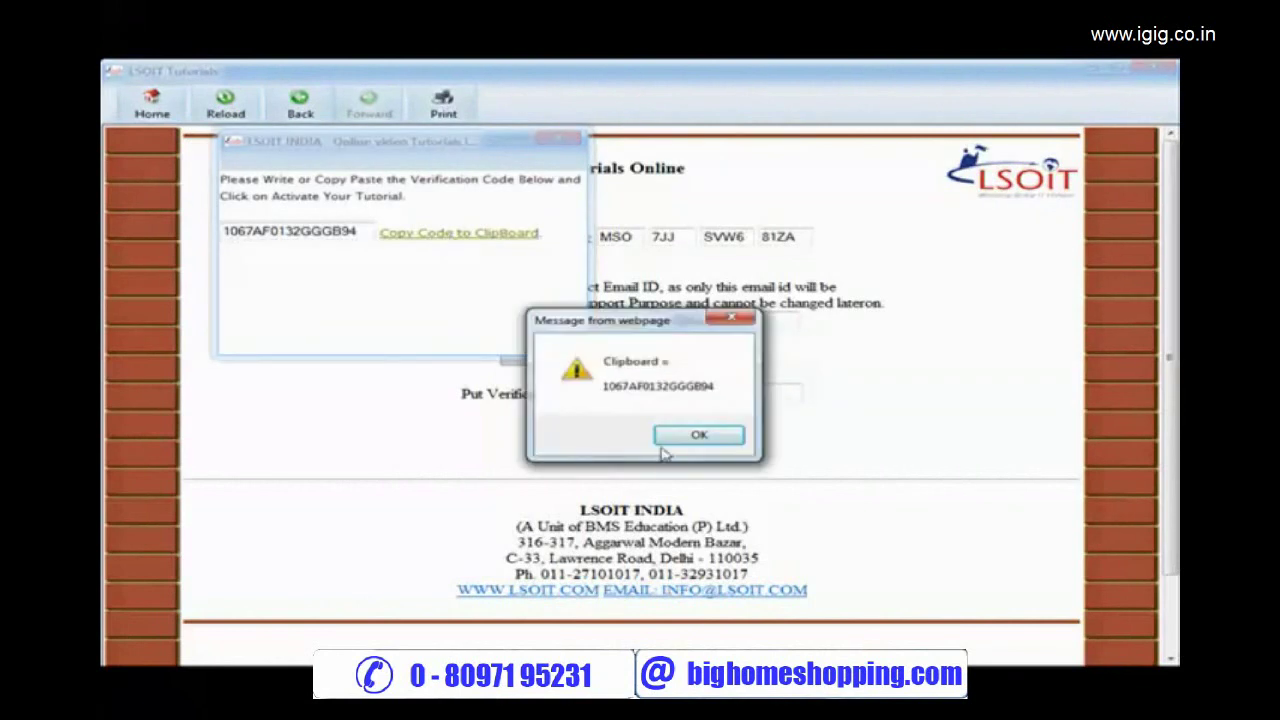
pyautogui.click(677, 438)
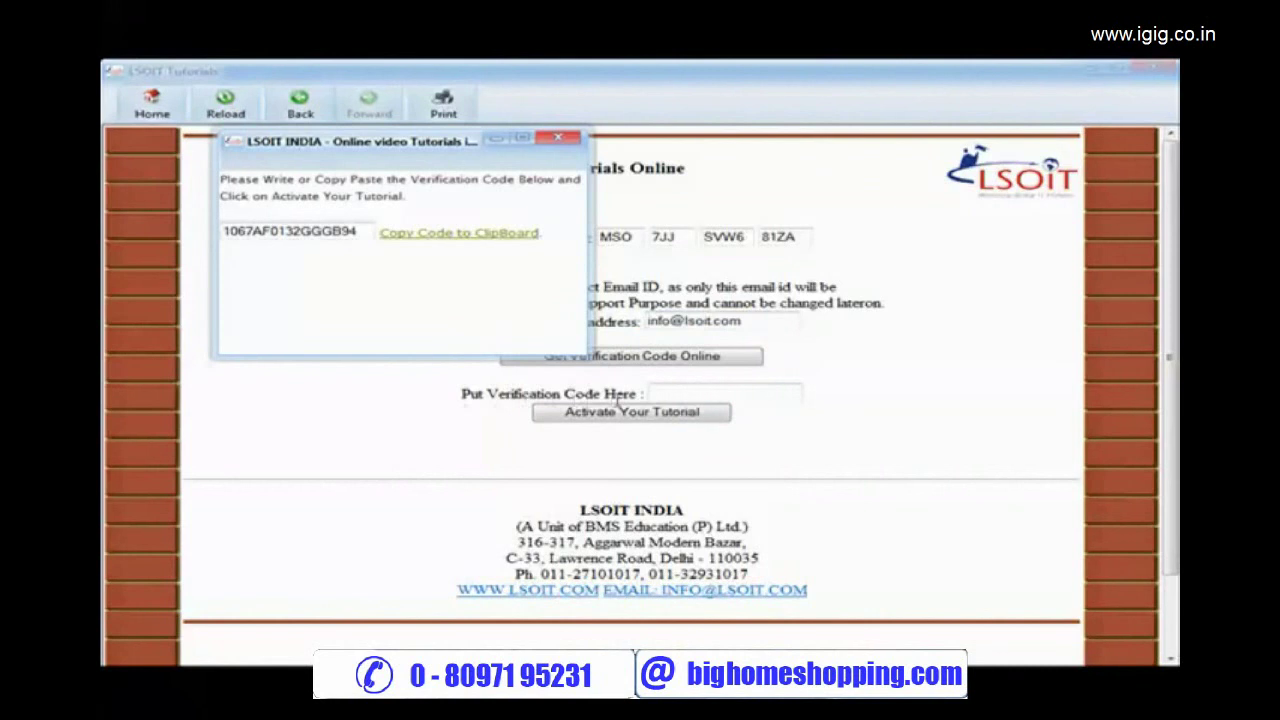
pyautogui.rightClick(689, 399)
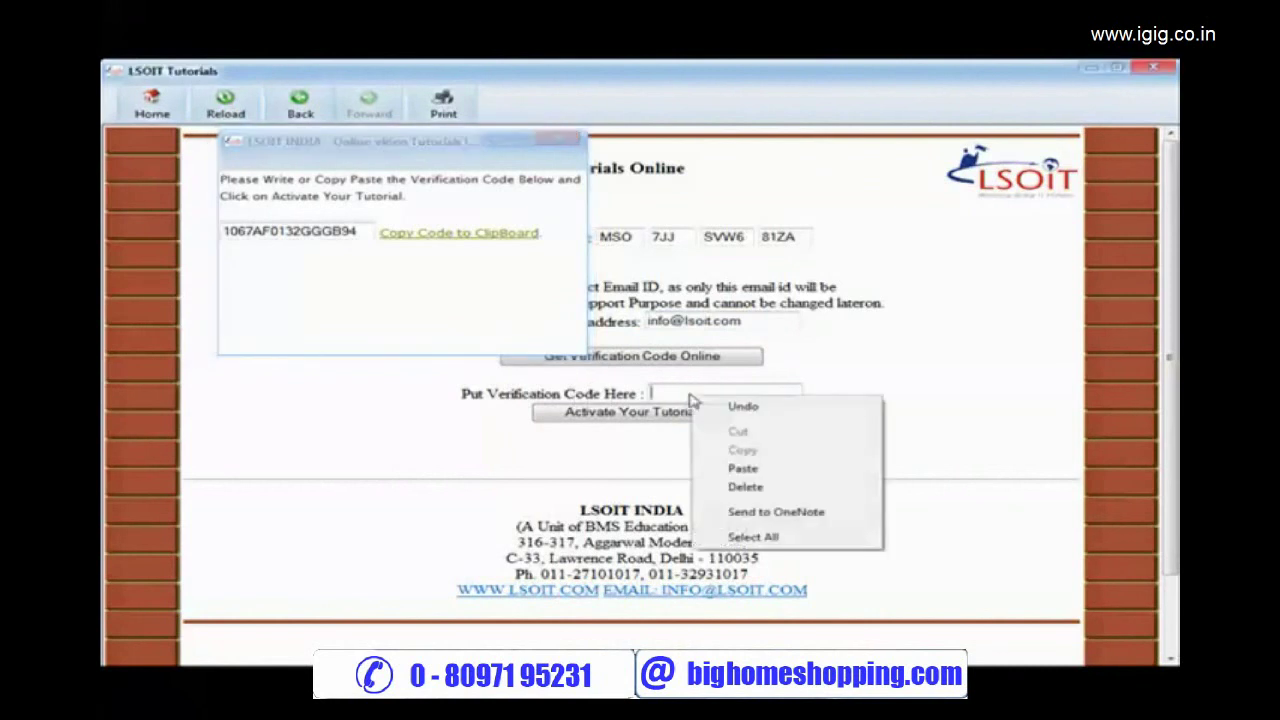
pyautogui.click(738, 468)
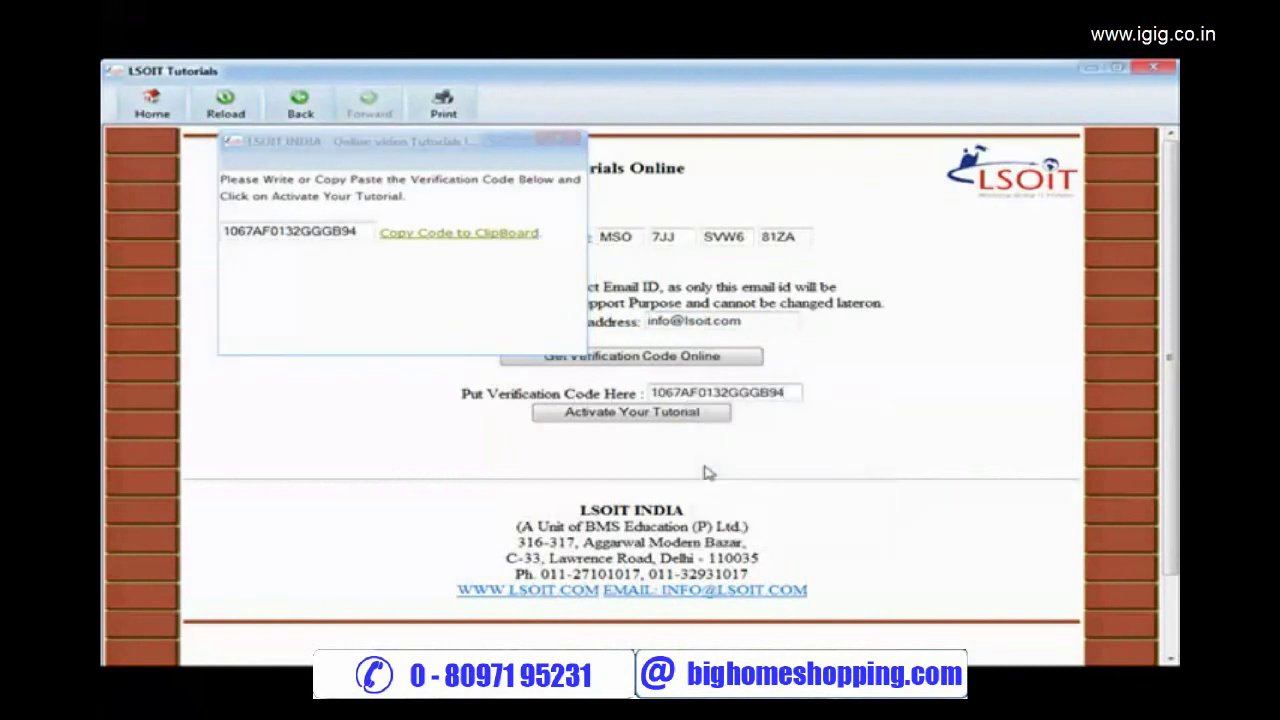
pyautogui.click(641, 422)
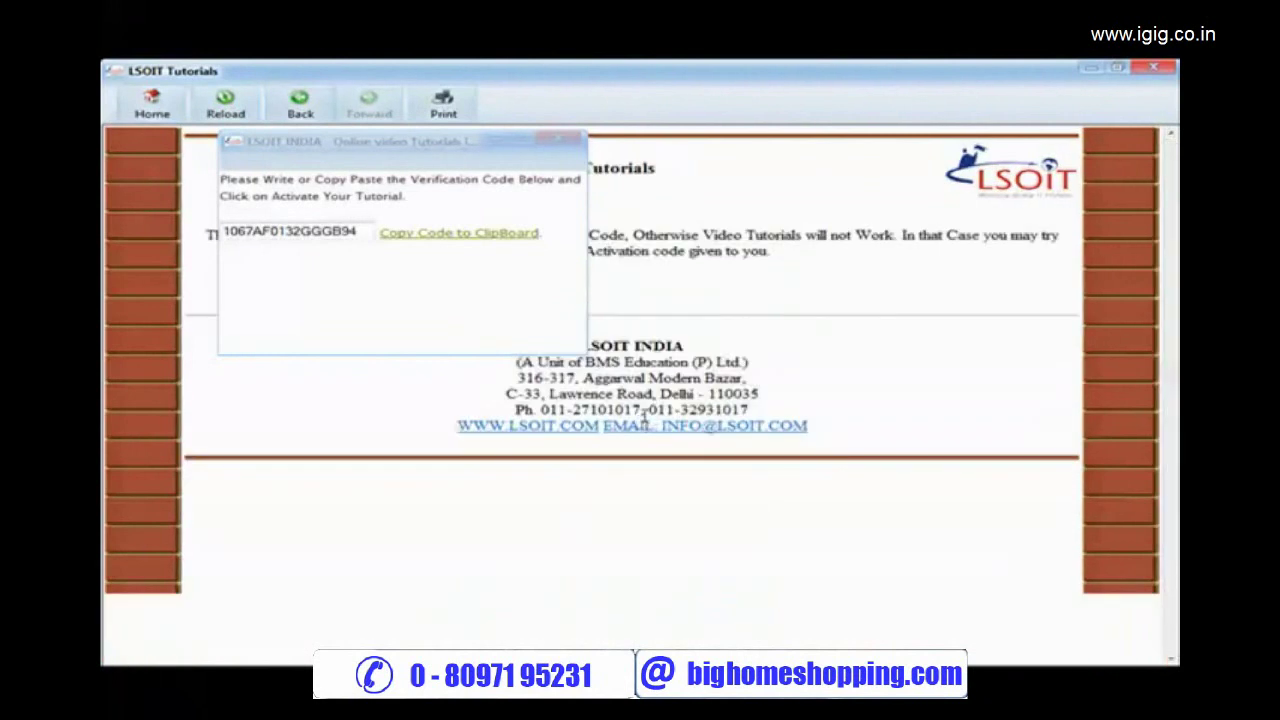
pyautogui.click(571, 143)
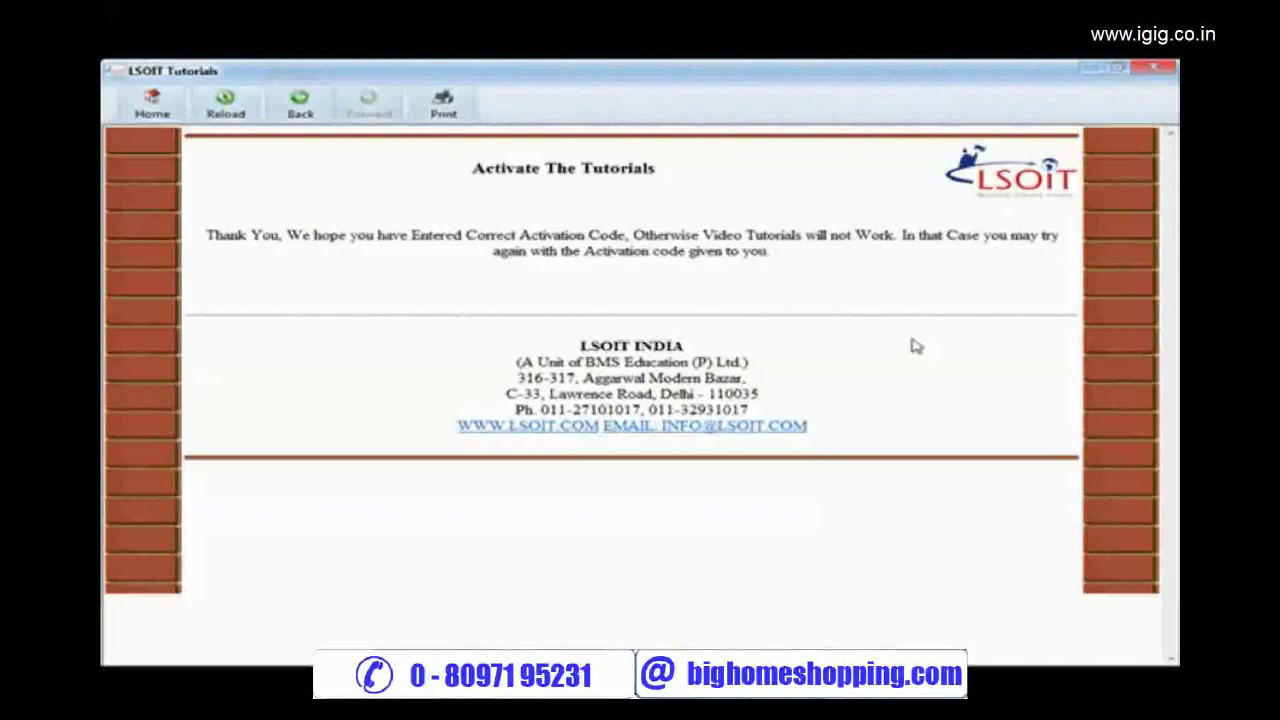
pyautogui.hotkey('alt', 'Left')
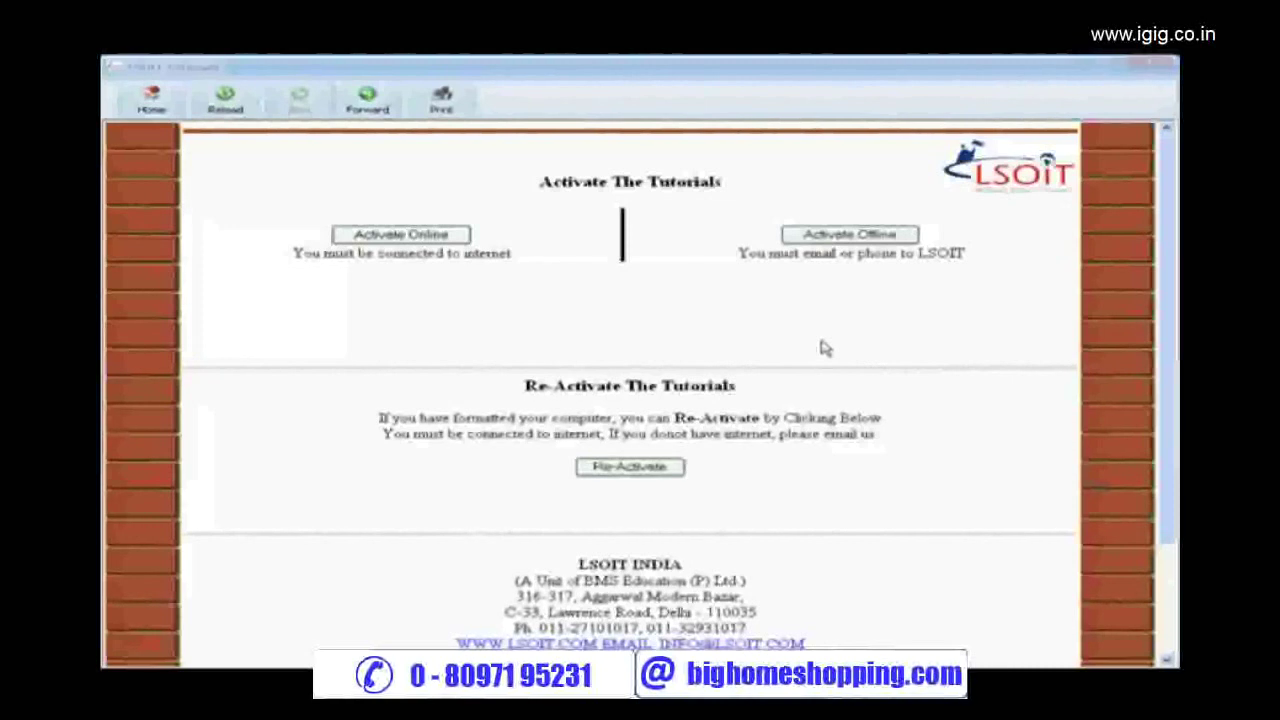
# Choose Activate Offline to show the CD serial and activation code form.
pyautogui.click(857, 236)
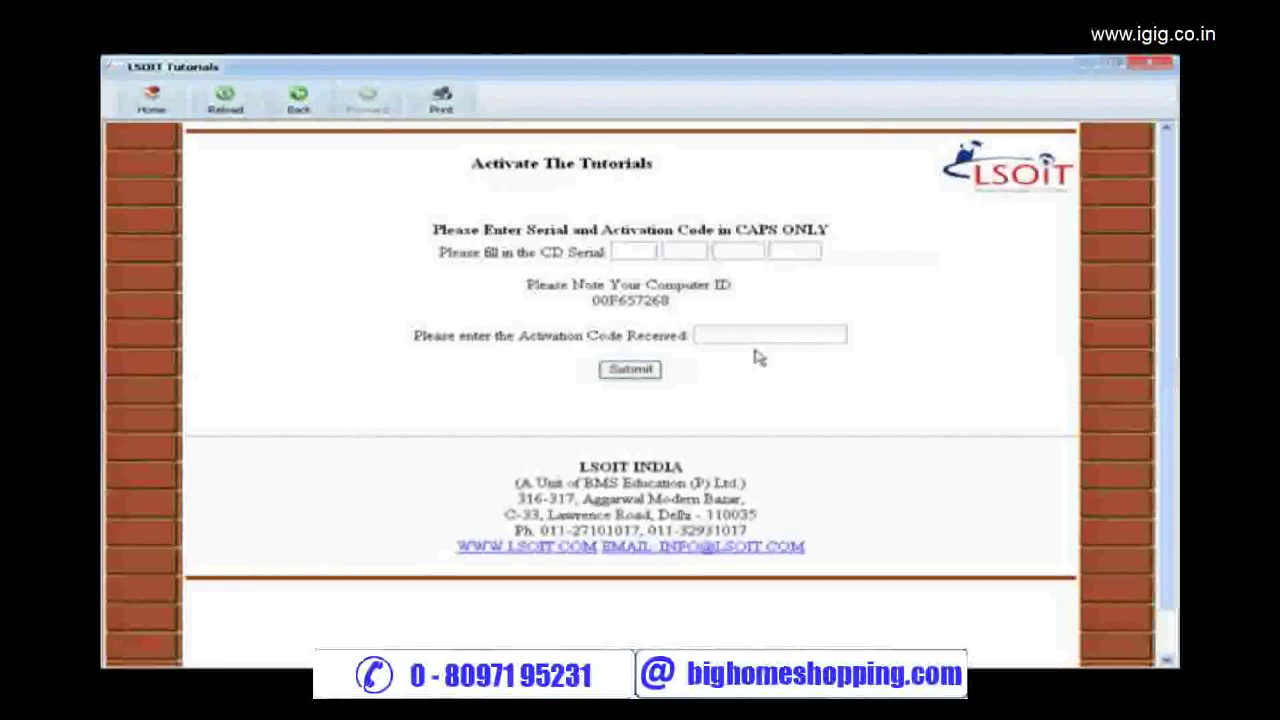
# Paste the received activation code and enter the CD serial in the offline form.
pyautogui.click(727, 332)
pyautogui.hotkey('ctrl', 'v')
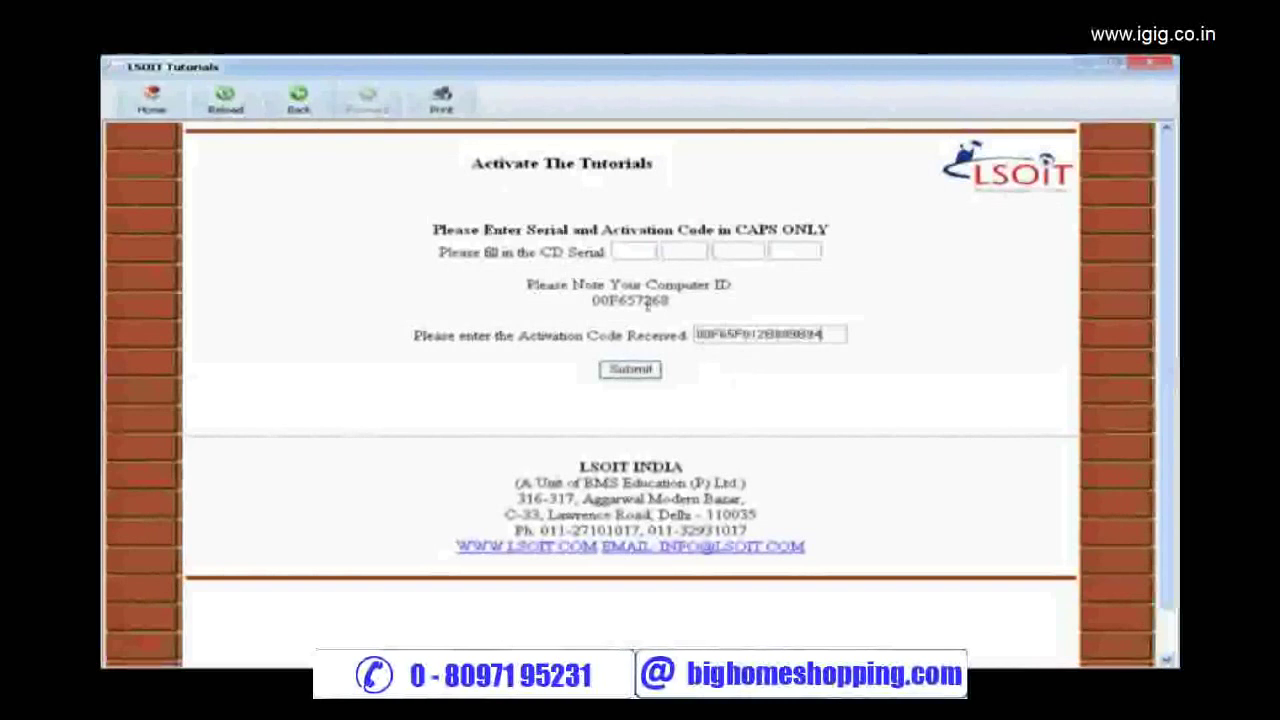
pyautogui.click(633, 251)
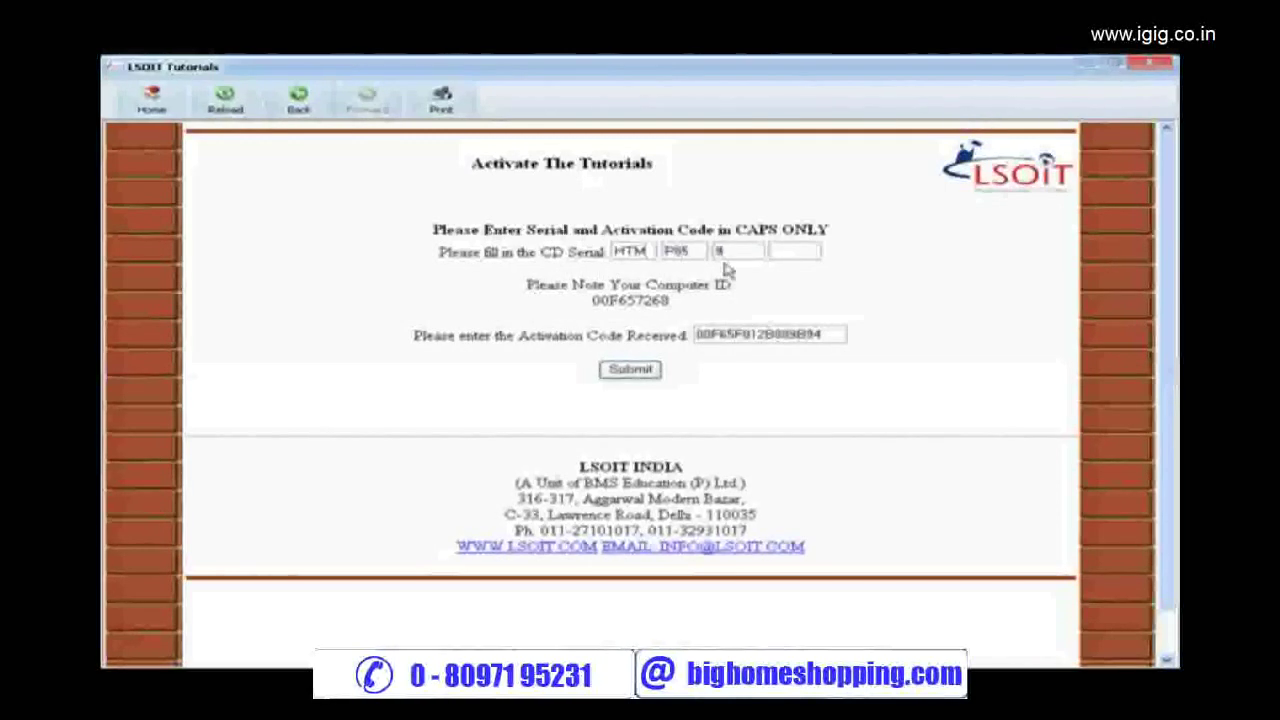
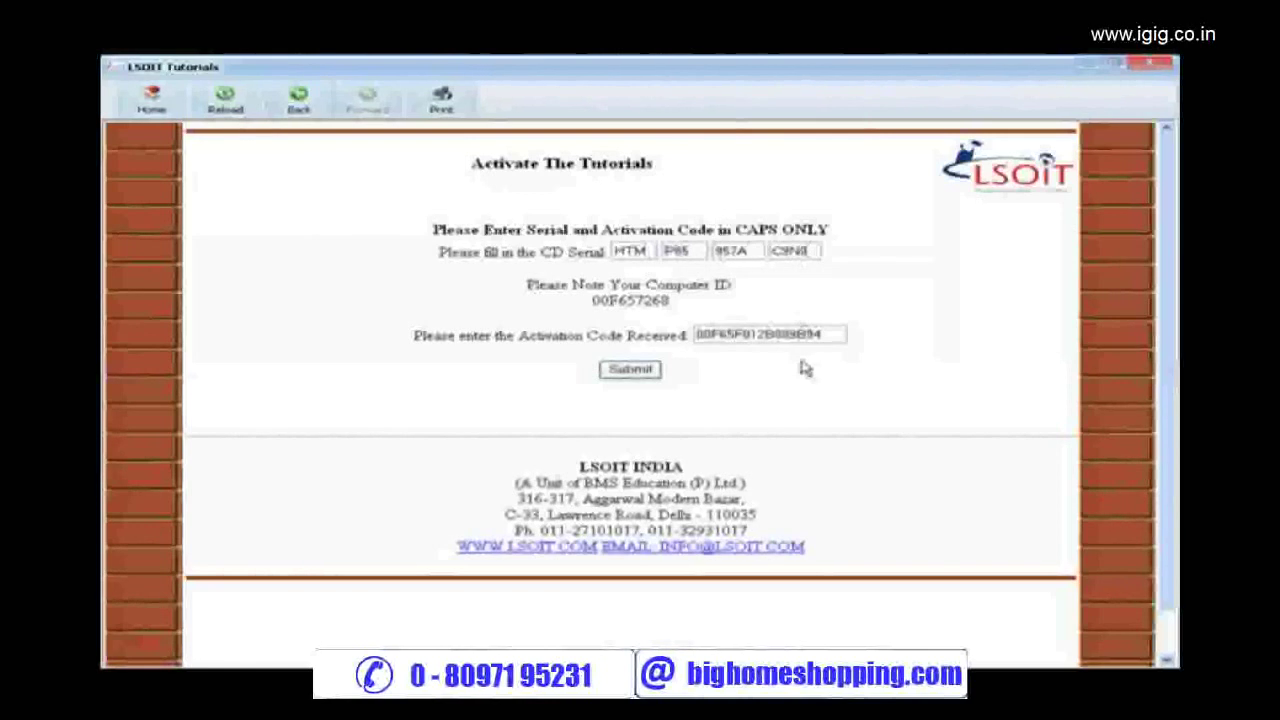
# Submit the offline activation, then return to a blank offline activation form.
pyautogui.click(629, 372)
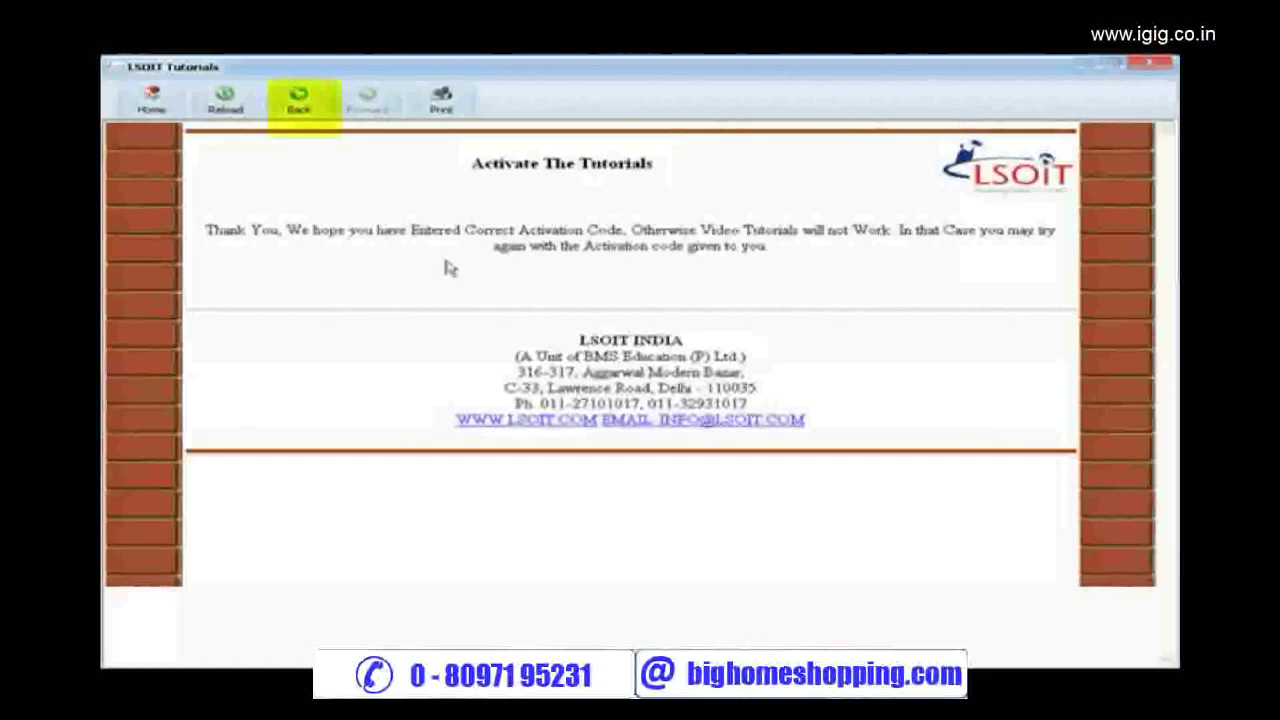
pyautogui.click(305, 108)
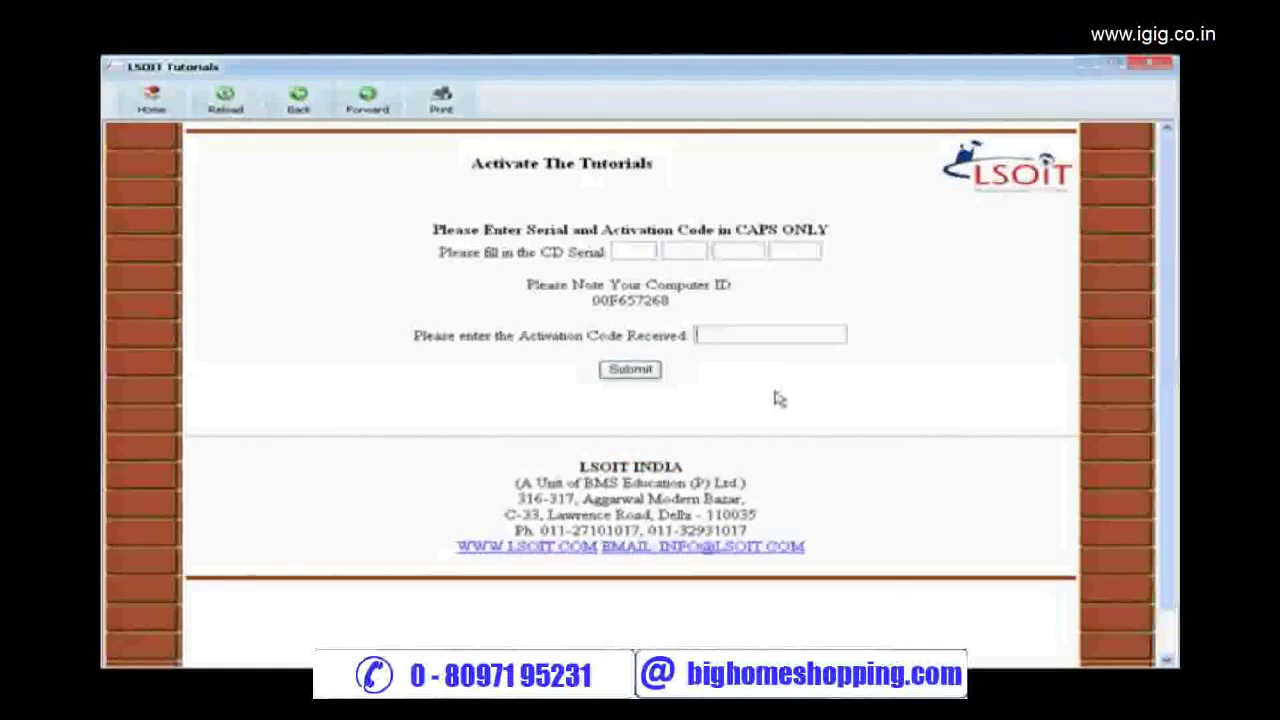
# Paste another activation code, enter the second CD serial, and submit the form.
pyautogui.hotkey('ctrl', 'v')
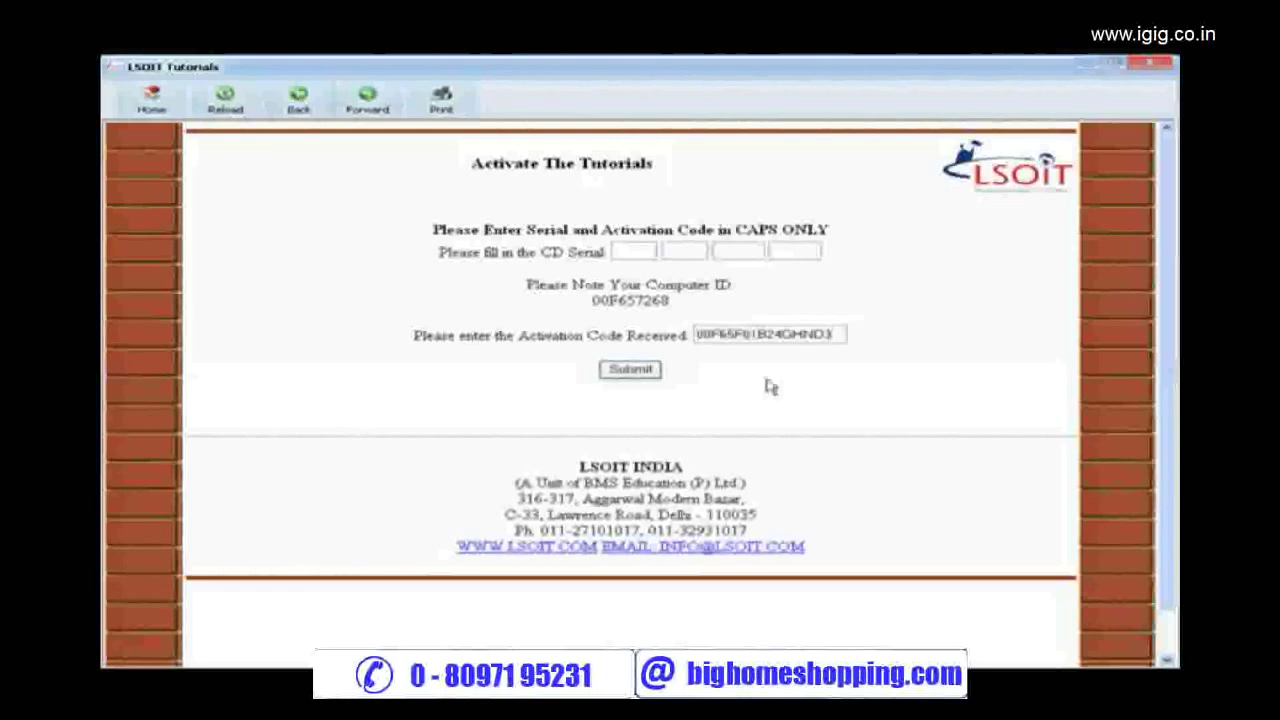
pyautogui.click(636, 252)
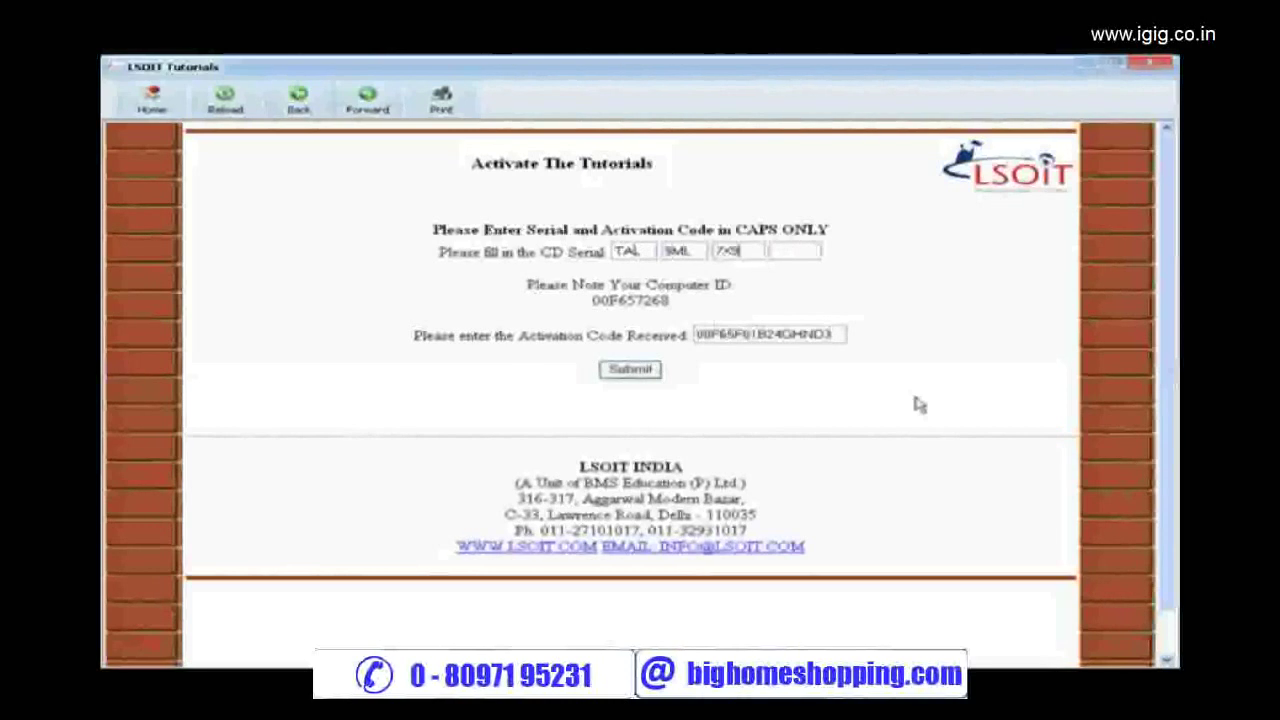
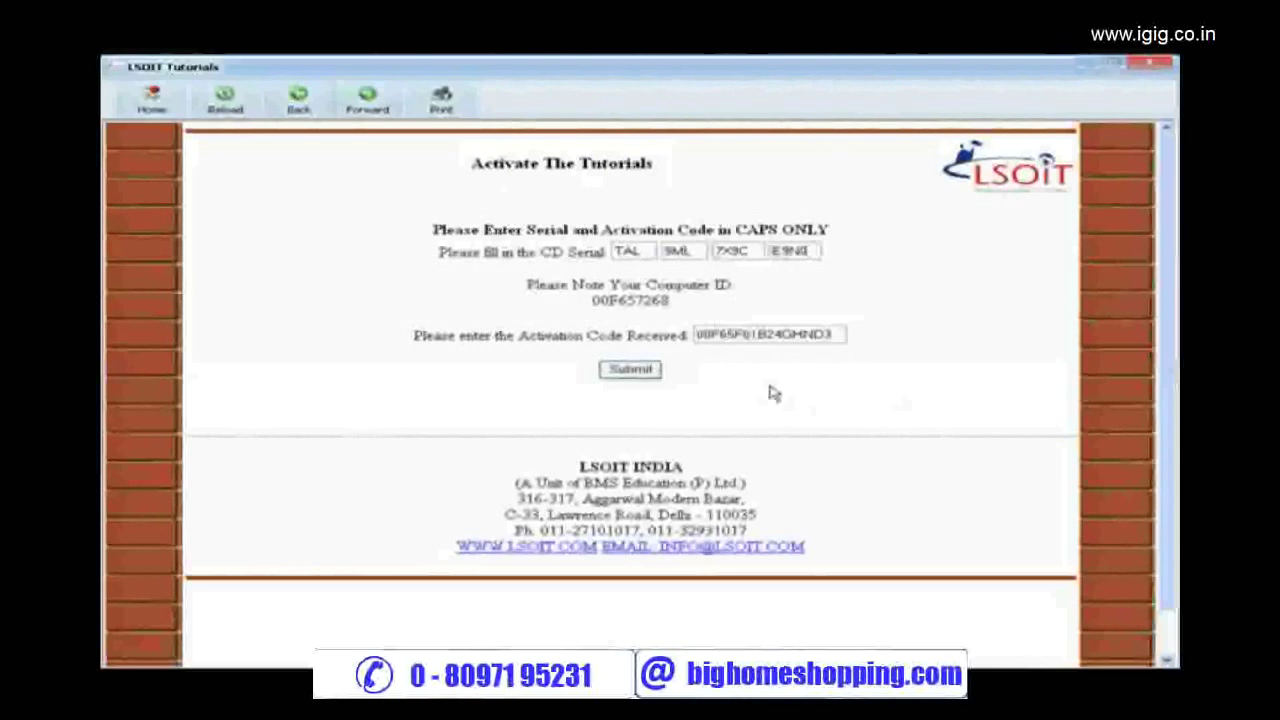
pyautogui.click(641, 376)
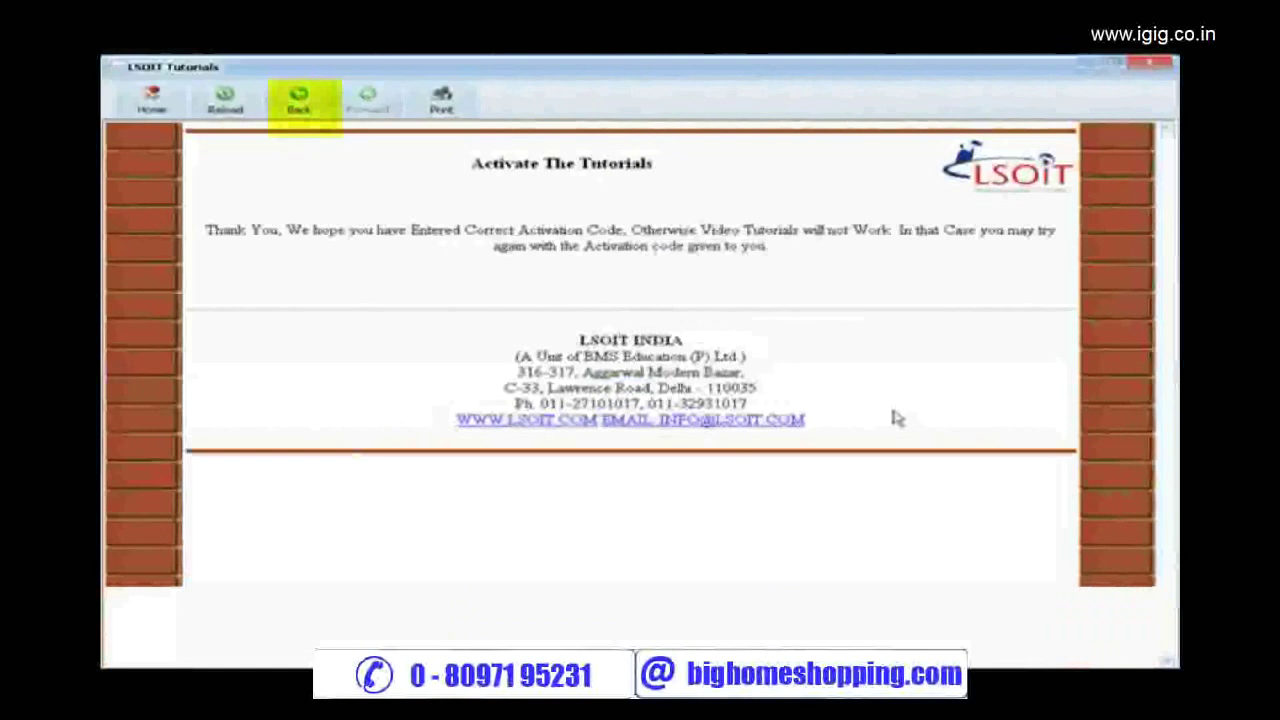
# Go back twice to reach the main Activate/Re-Activate page.
pyautogui.click(299, 104)
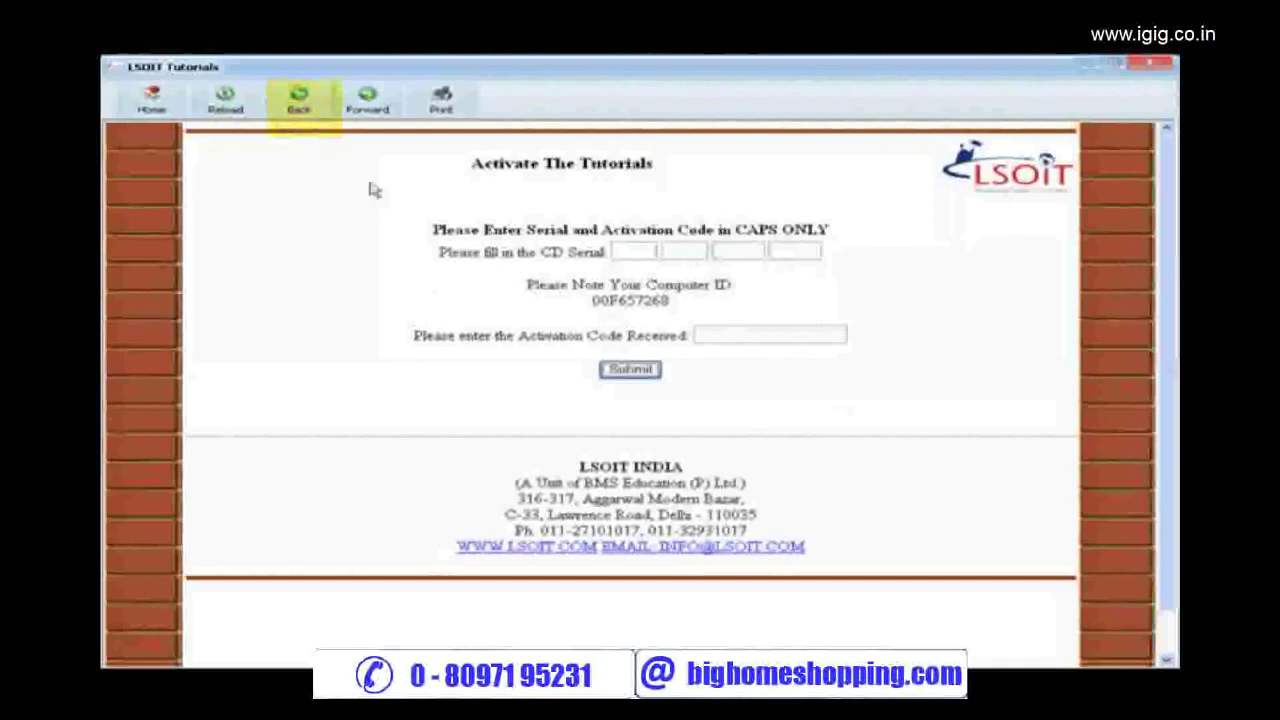
pyautogui.click(299, 100)
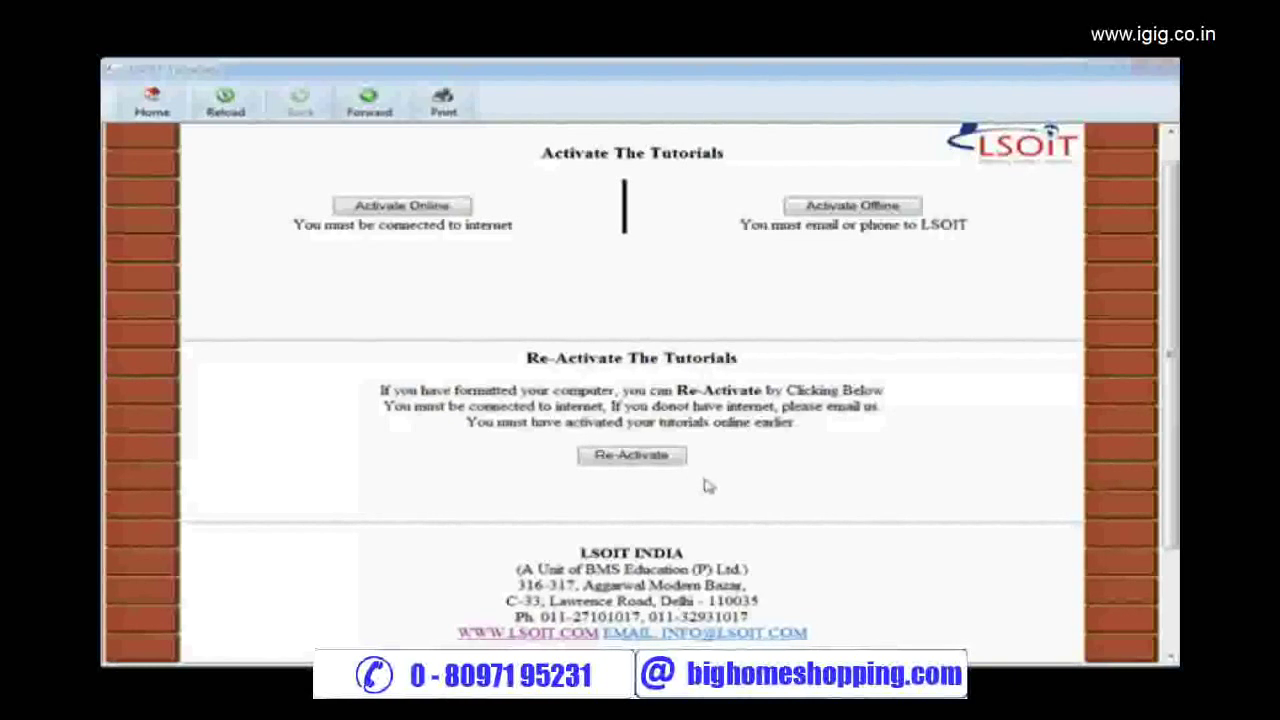
# Open the Re-Activate form, enter the four-part CD serial, and request a verification code.
pyautogui.click(665, 455)
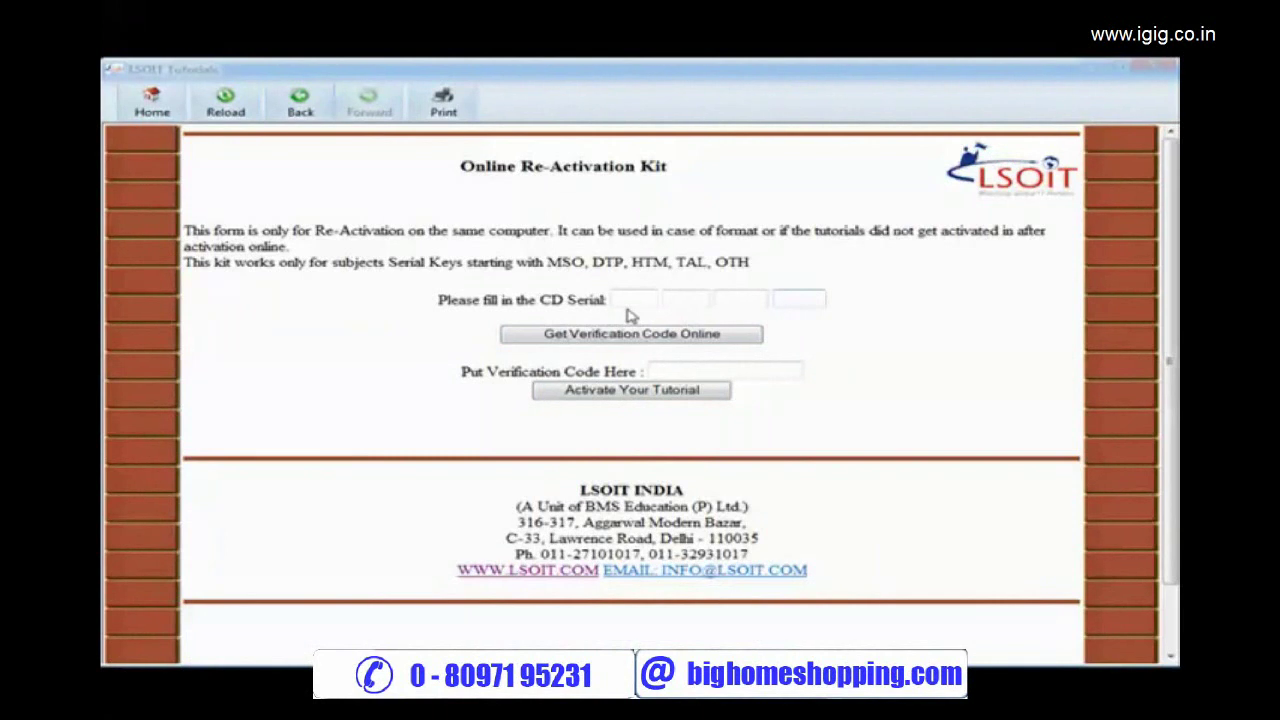
pyautogui.click(629, 300)
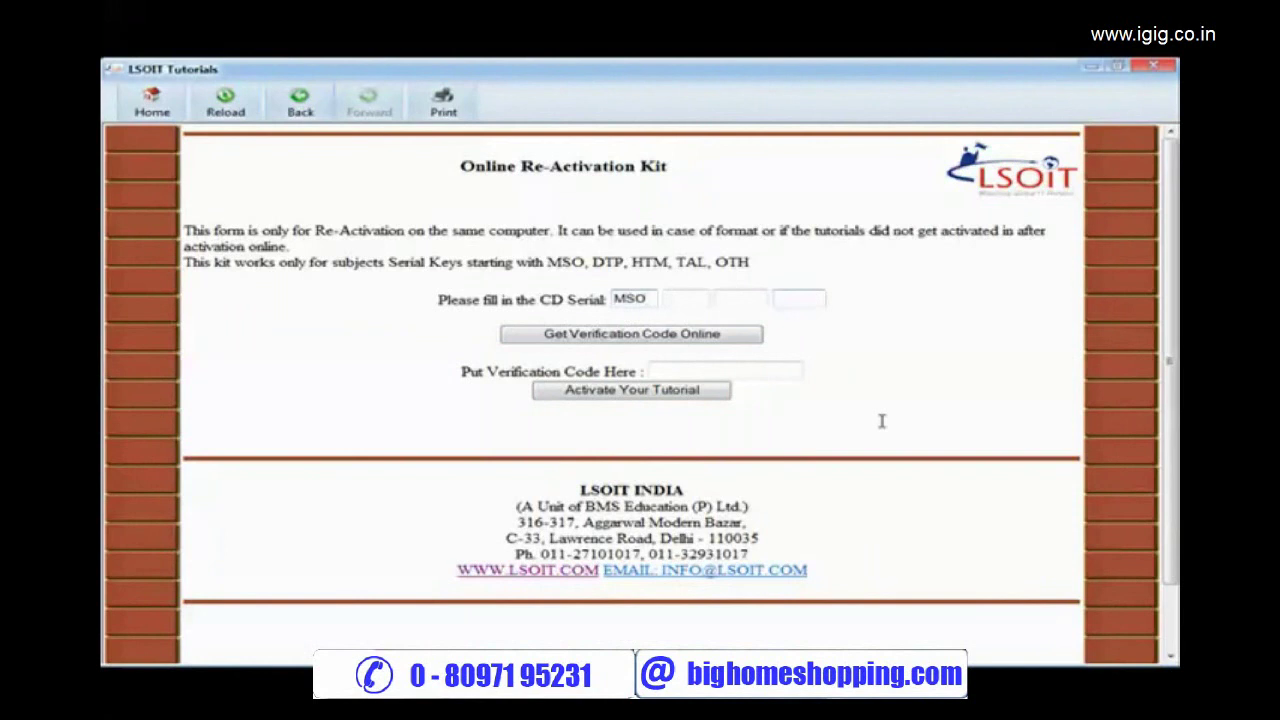
pyautogui.press('Tab')
pyautogui.press('Tab')
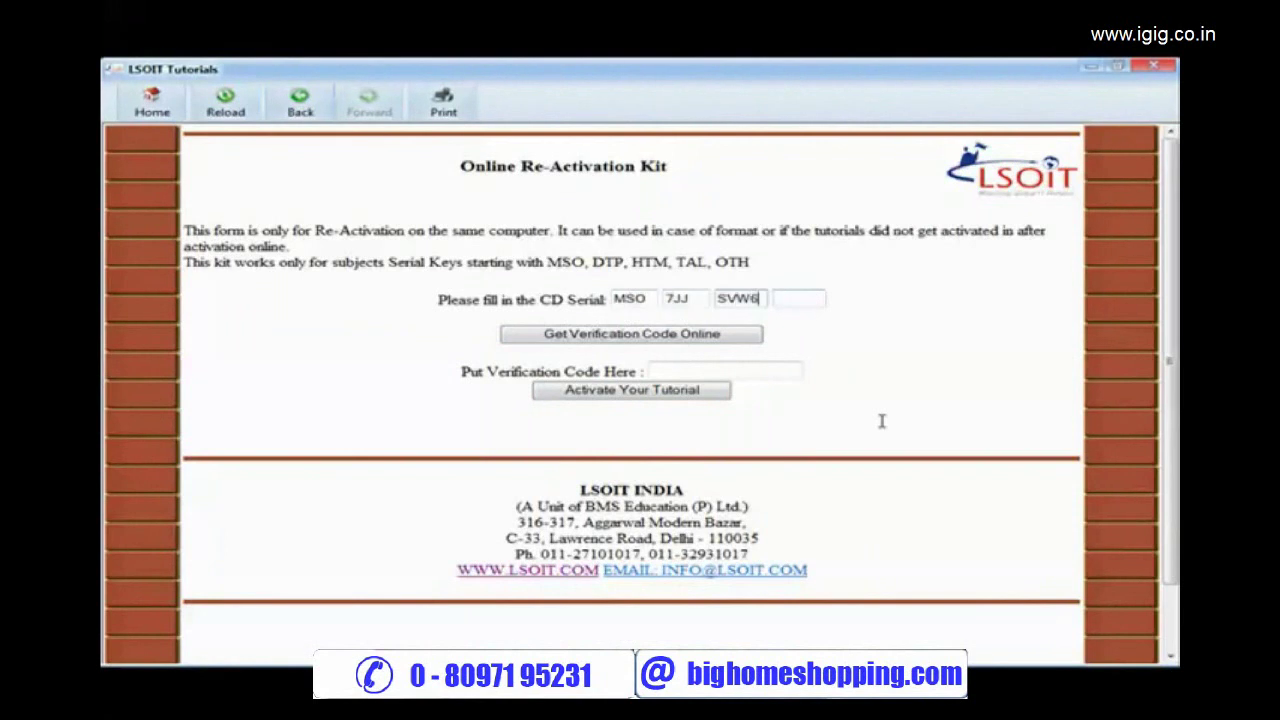
pyautogui.press('Tab')
pyautogui.click(672, 340)
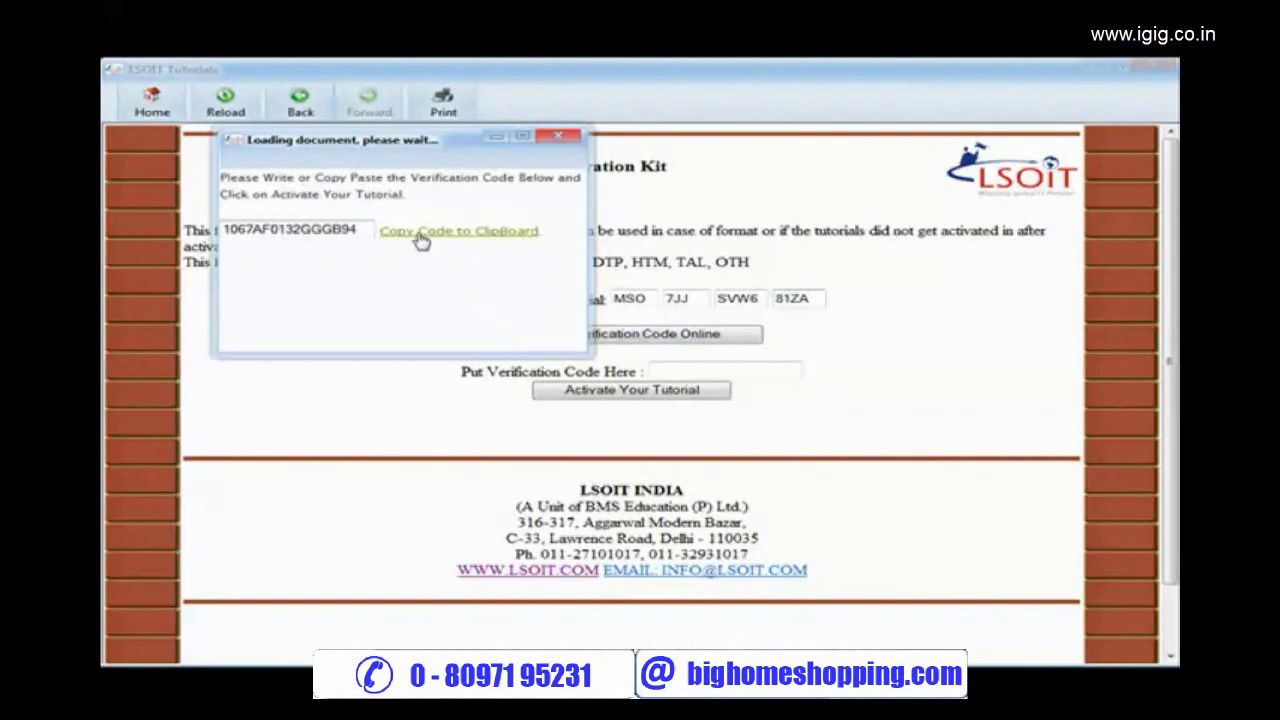
# Copy the verification code, paste it into the re-activation code field, and close the code window.
pyautogui.click(421, 240)
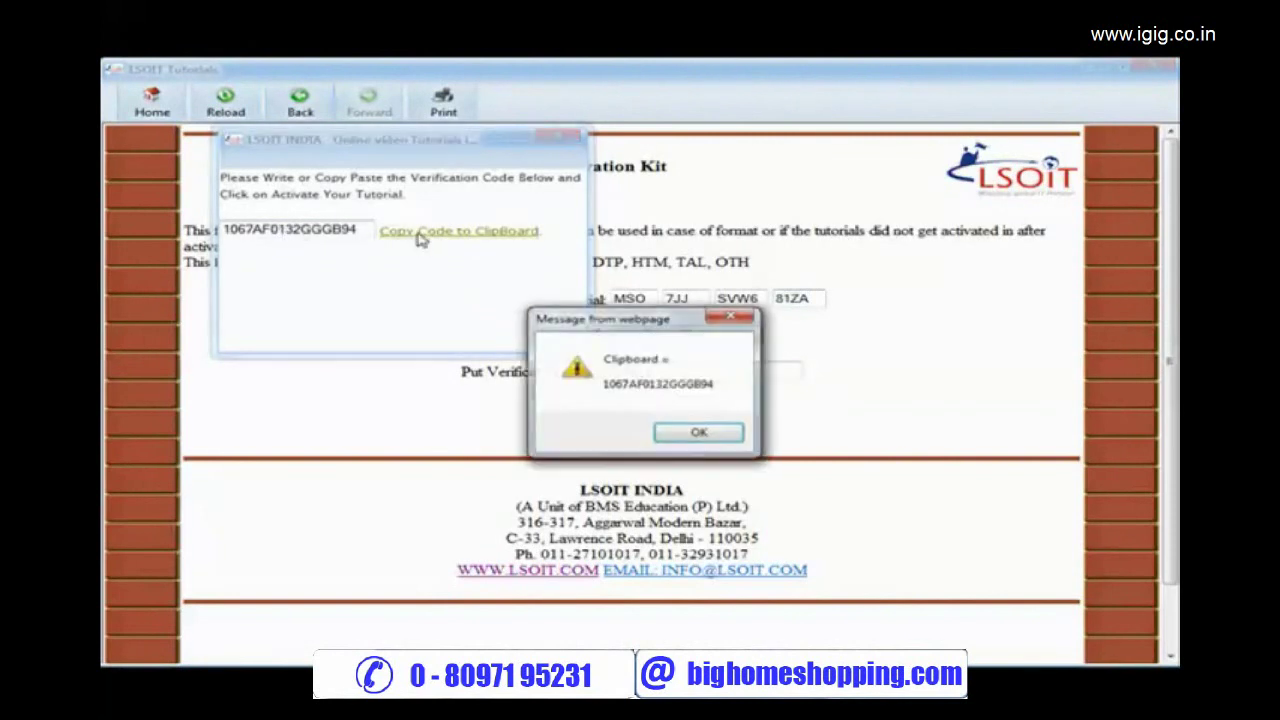
pyautogui.click(699, 434)
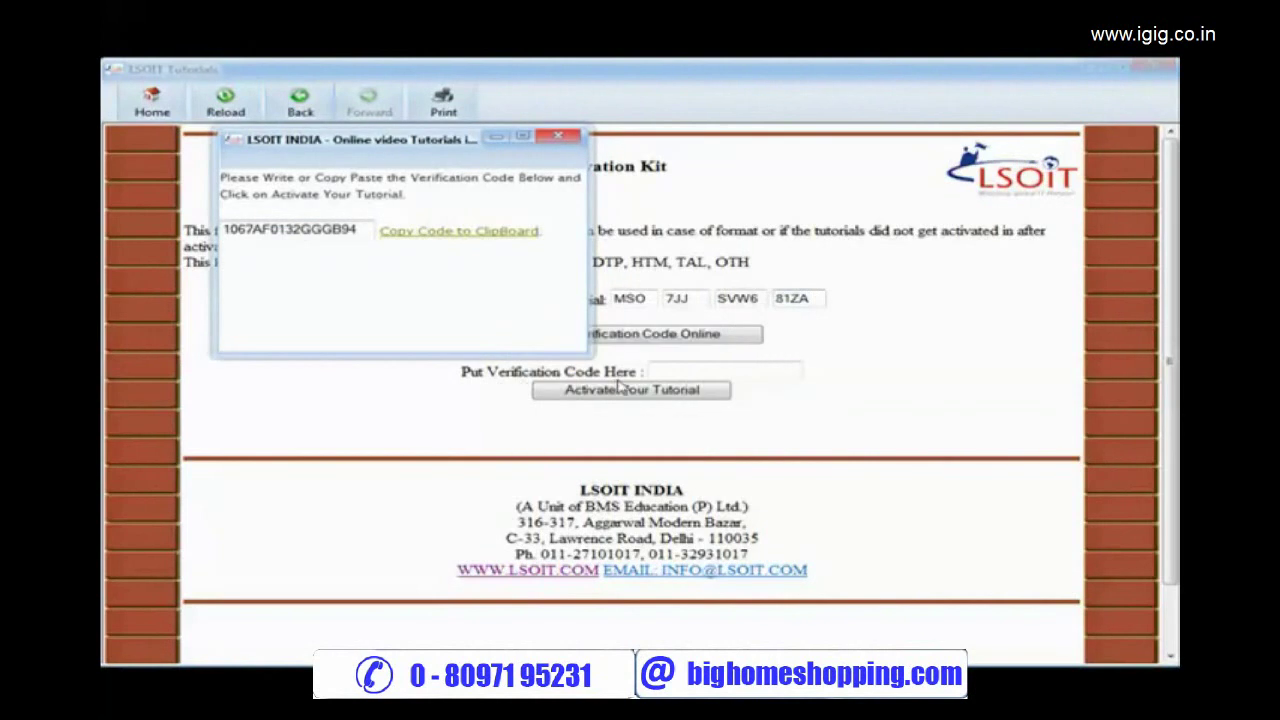
pyautogui.click(708, 374)
pyautogui.rightClick(708, 375)
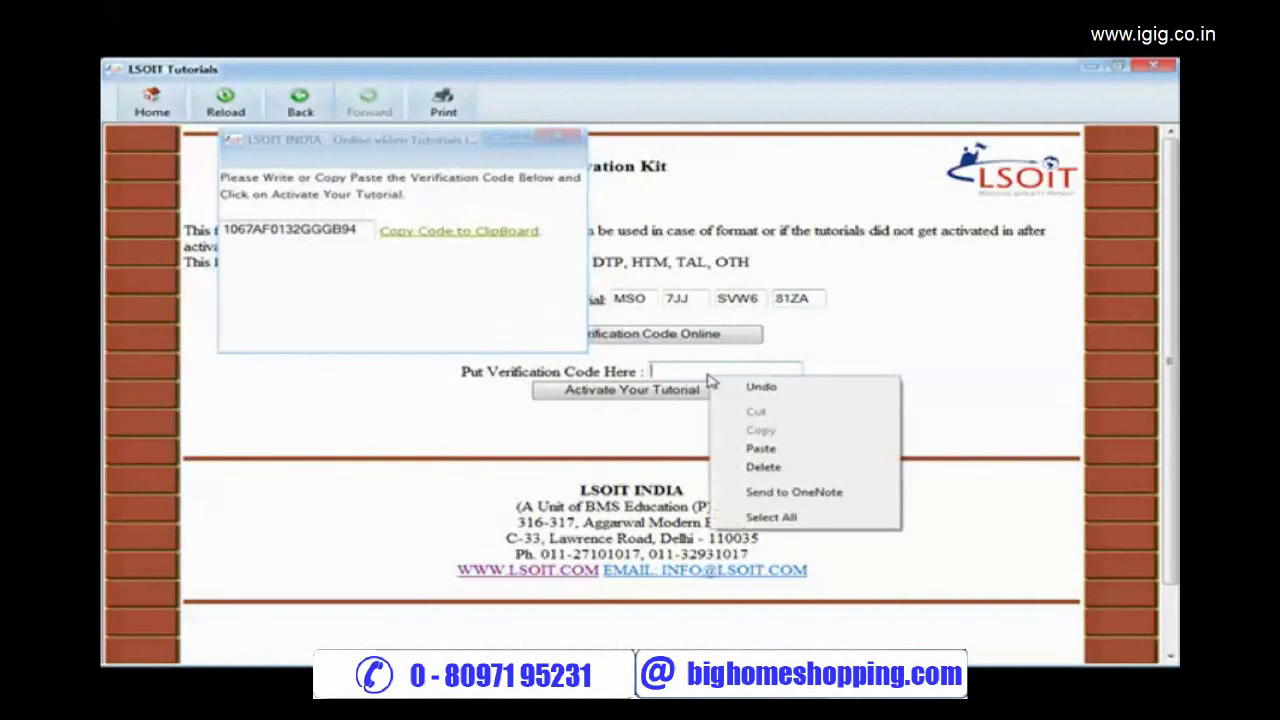
pyautogui.click(731, 450)
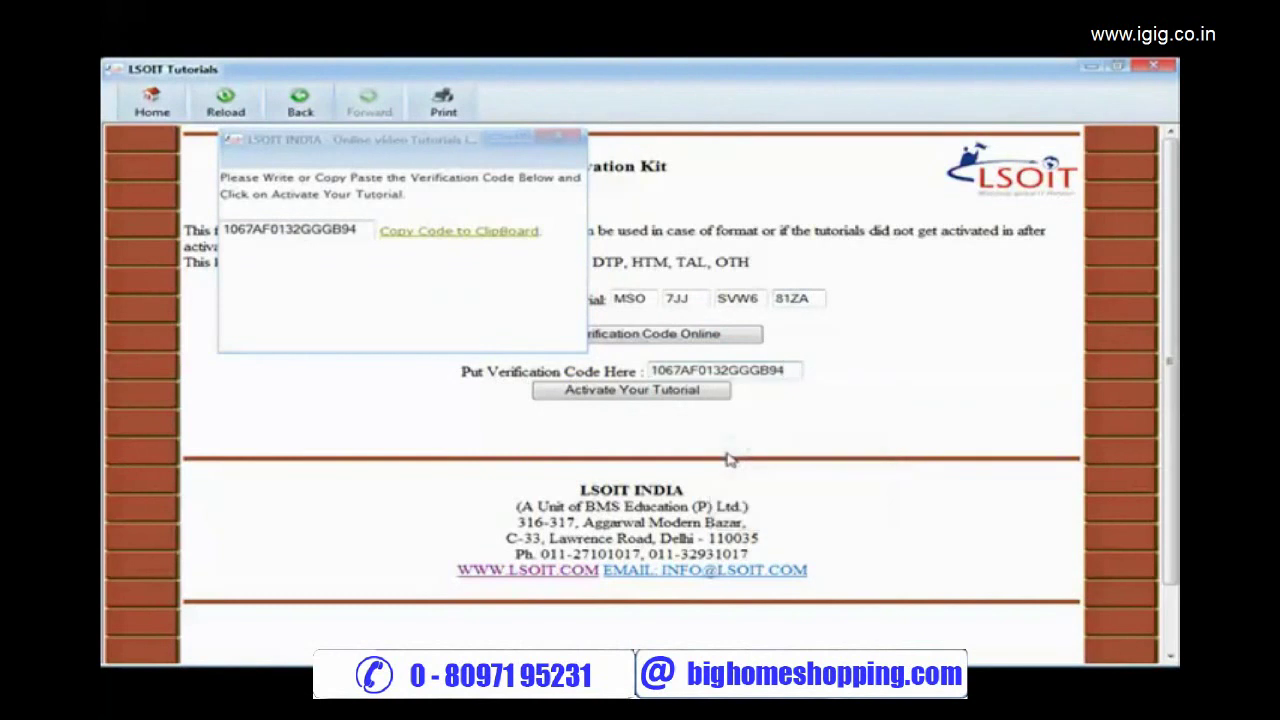
pyautogui.click(576, 143)
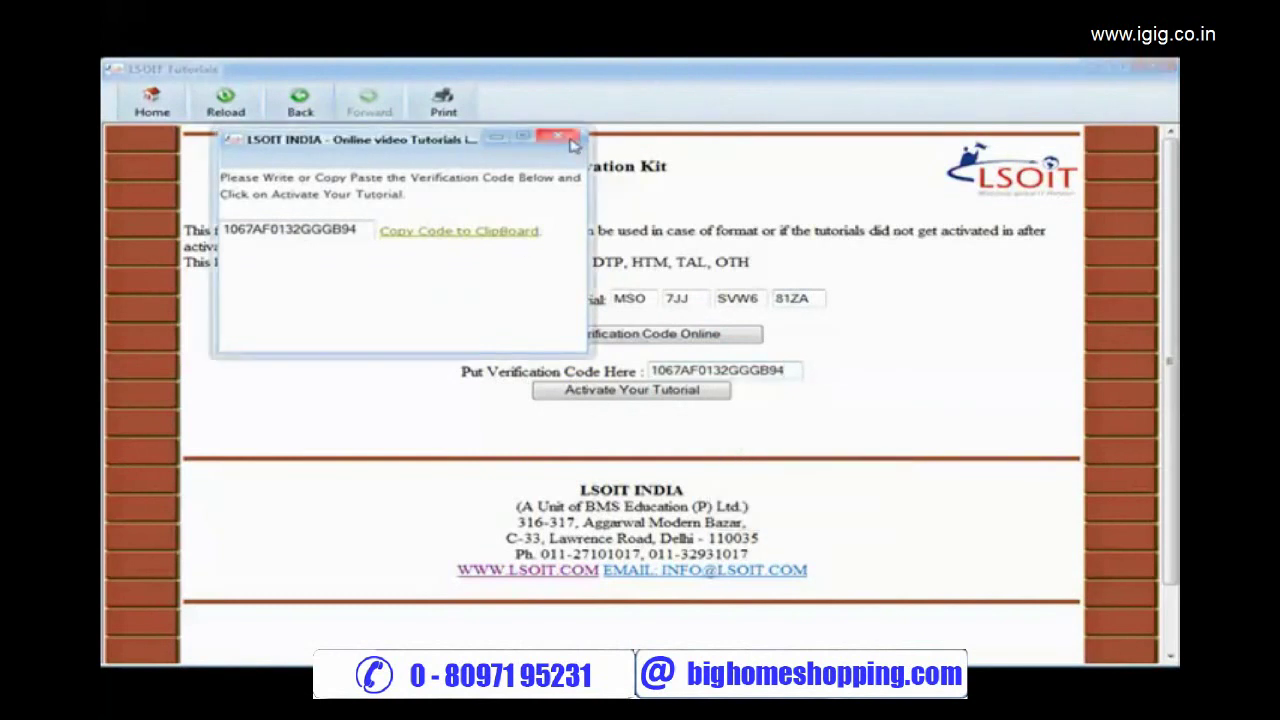
# Submit the tutorial re-activation, then return to the Activate The Tutorials options page.
pyautogui.click(617, 393)
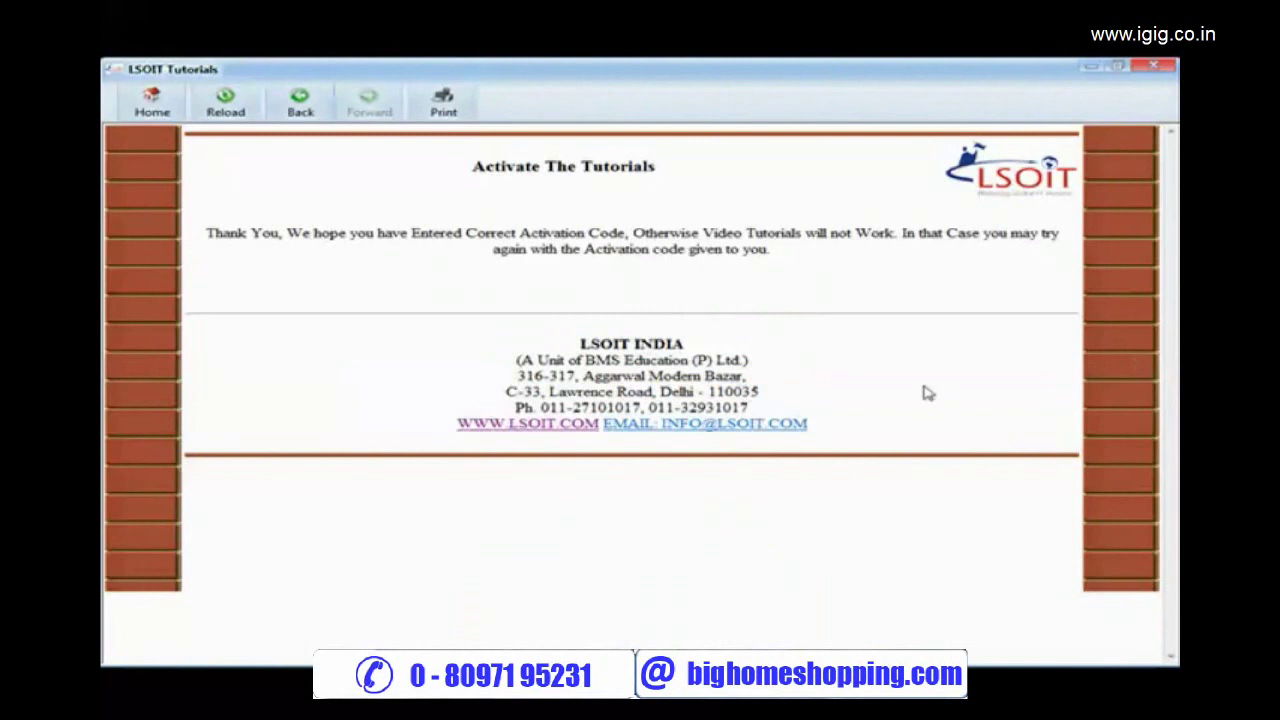
pyautogui.hotkey('alt', 'Left')
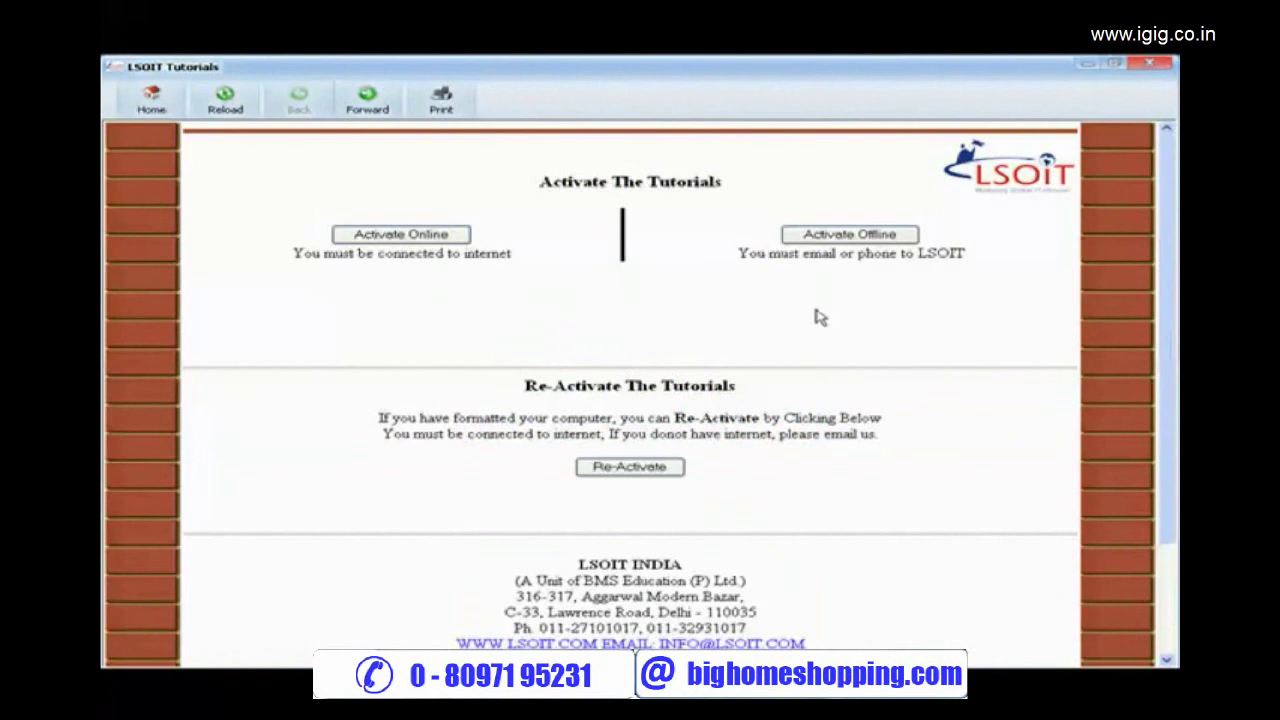
# Minimize LSOIT Tutorials and launch msword-cd1.exe from MS Office 2010 > MS Word 2010.
pyautogui.click(1090, 67)
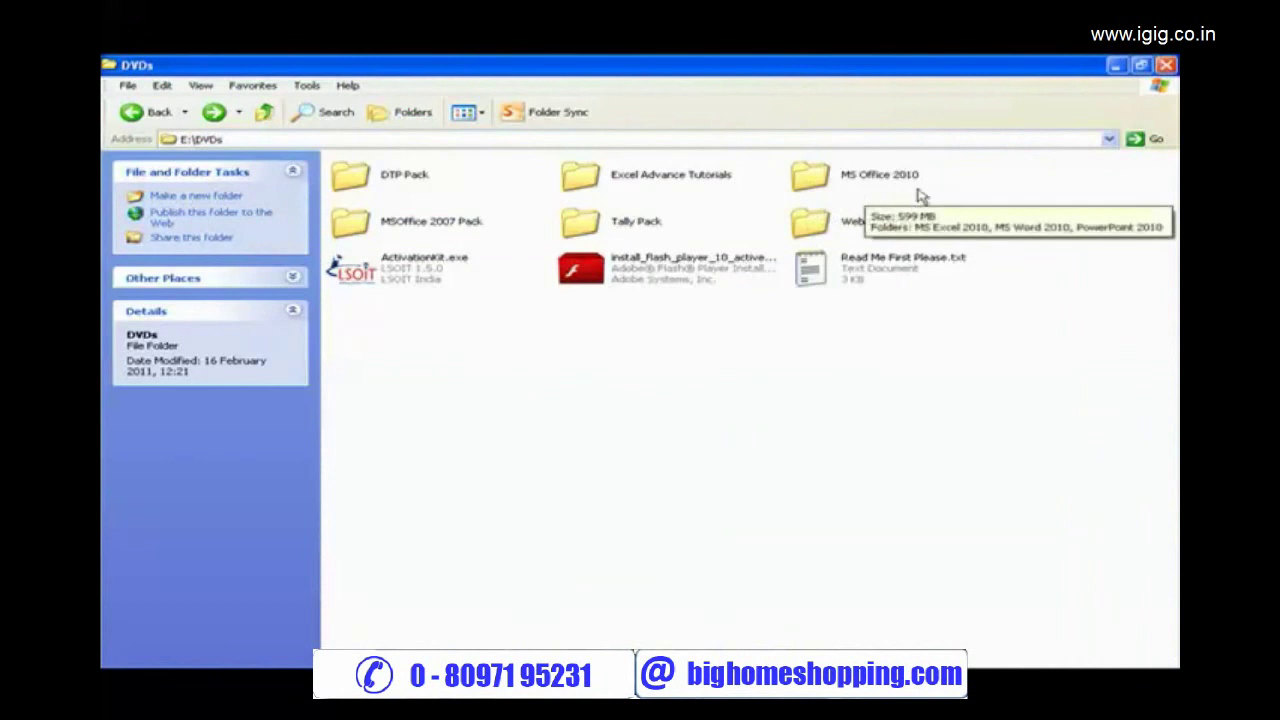
pyautogui.doubleClick(838, 186)
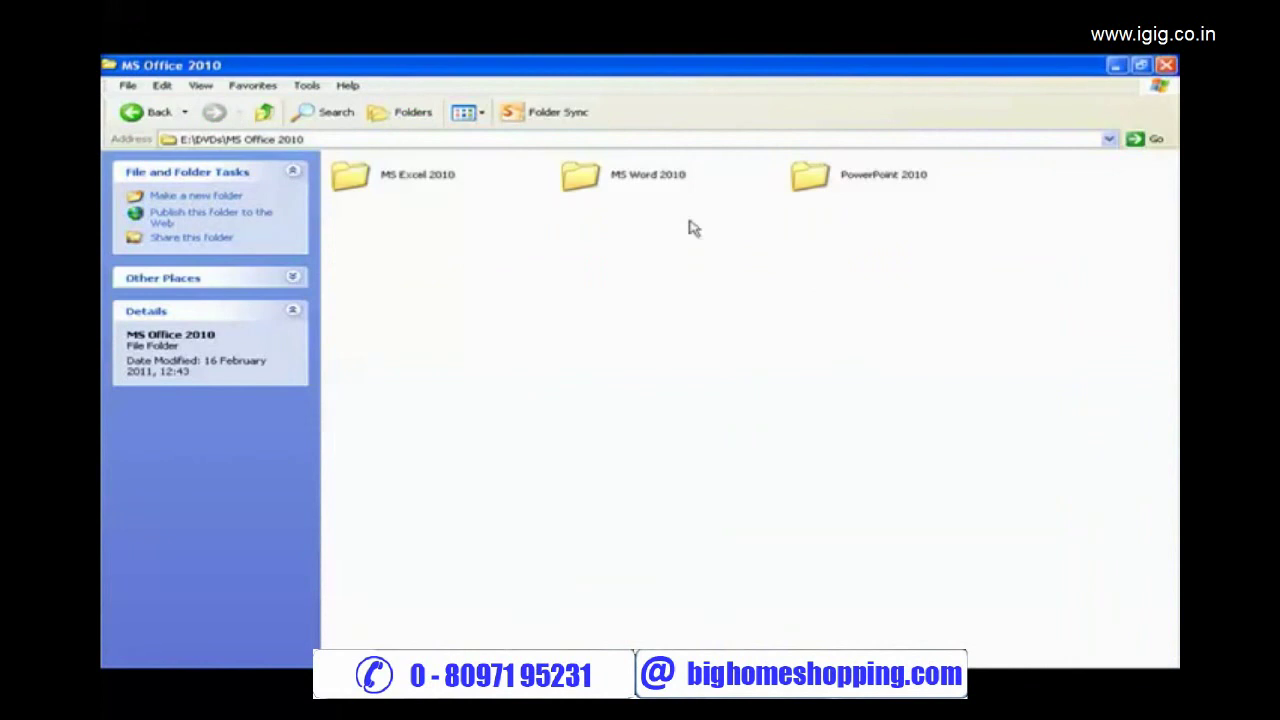
pyautogui.doubleClick(584, 180)
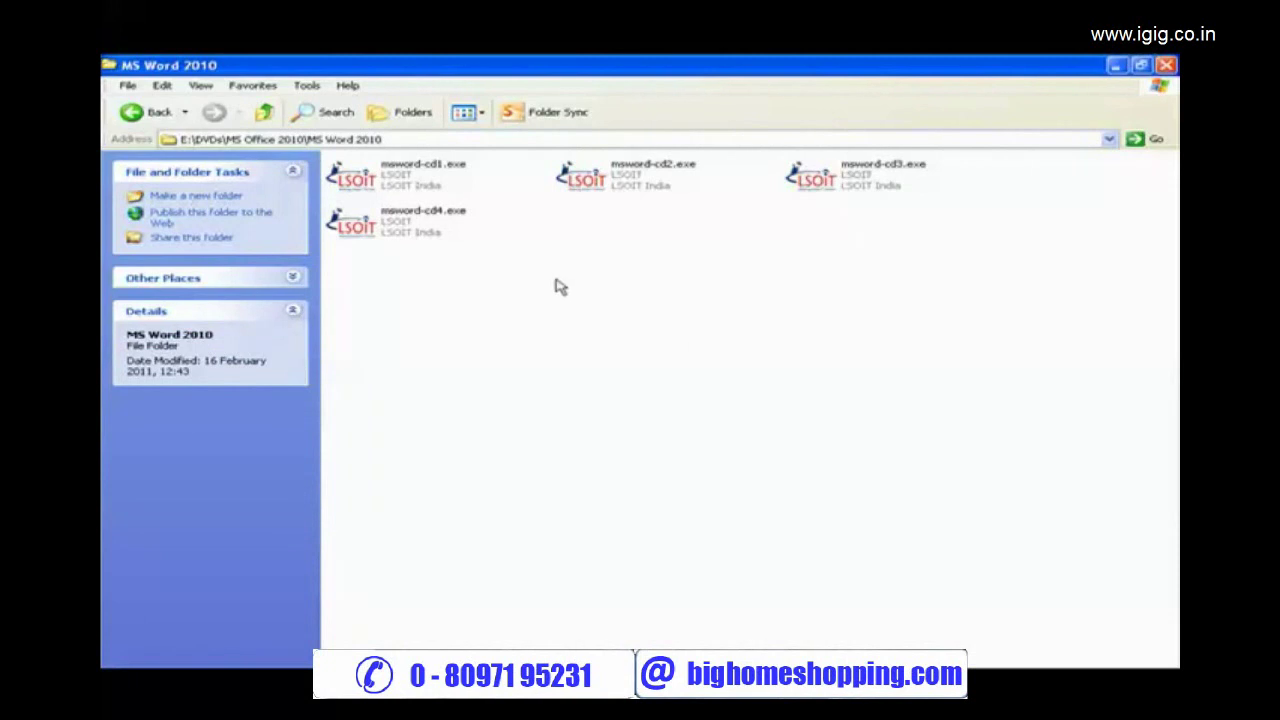
pyautogui.doubleClick(400, 190)
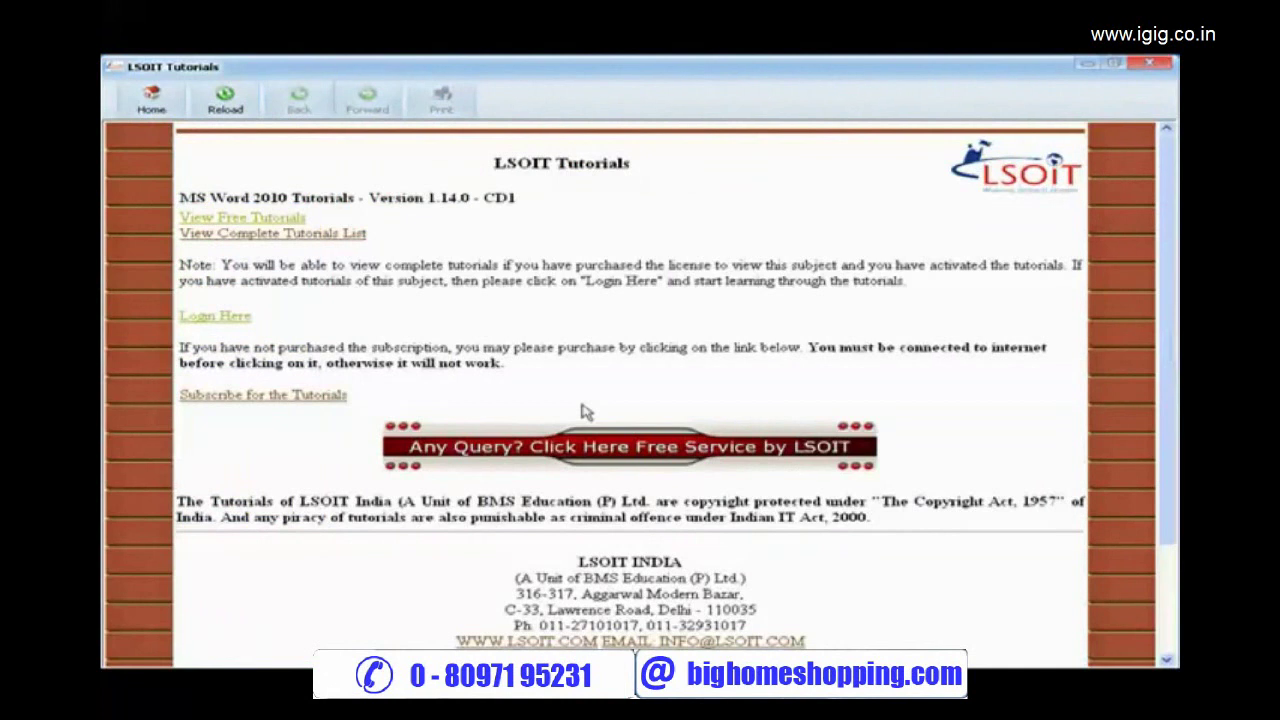
# Log in to the MS Word 2010 CD1 tutorials and open the Ms-Word Introduction lesson.
pyautogui.click(226, 316)
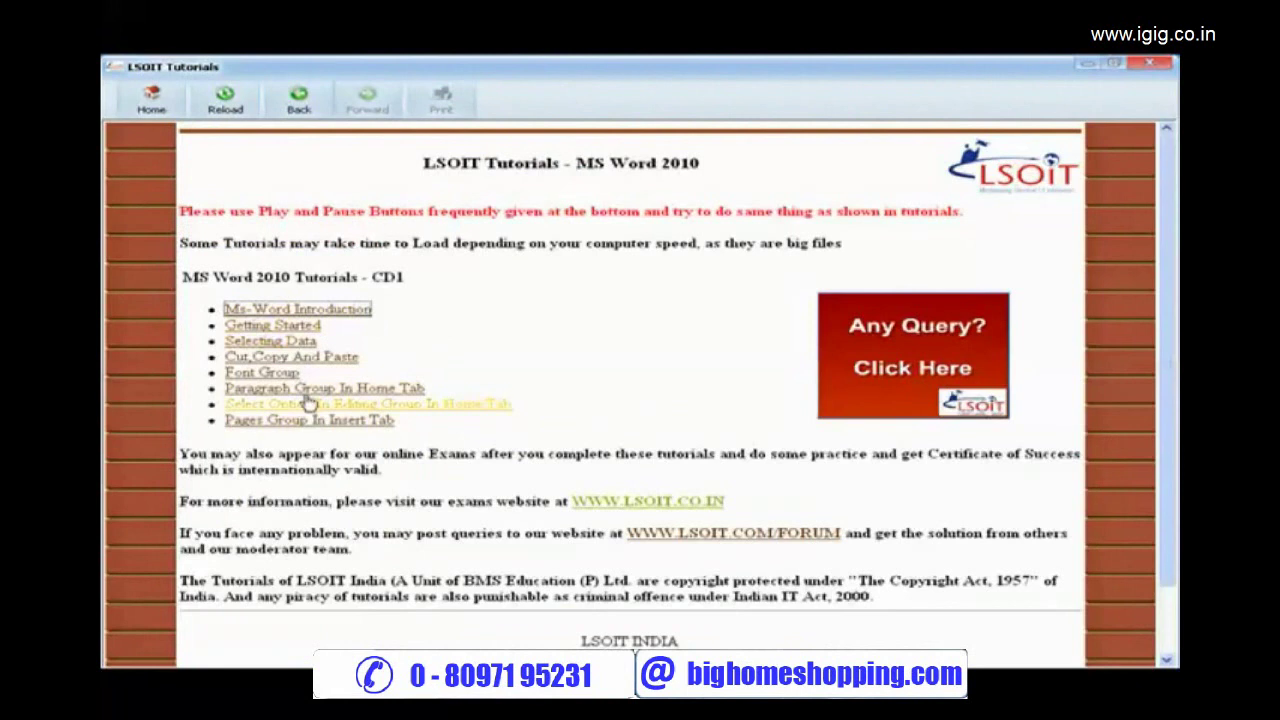
pyautogui.click(283, 311)
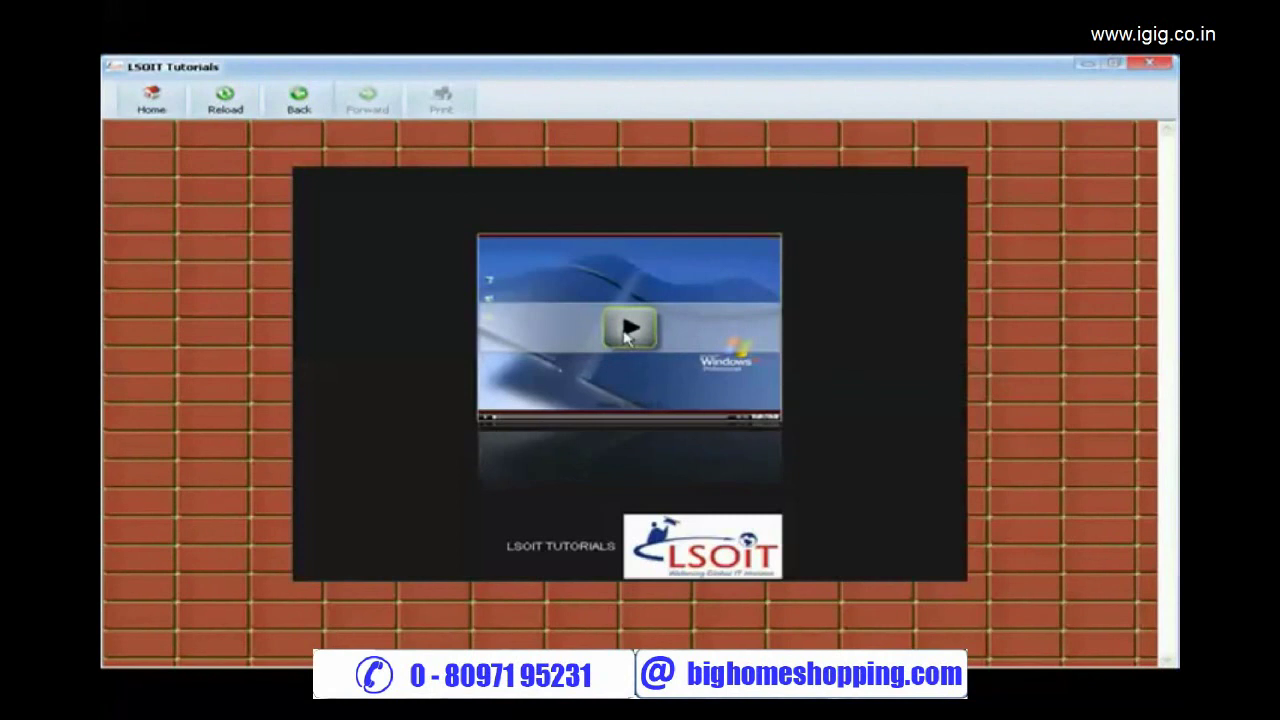
# Play the Ms-Word Introduction video, skip ahead about ten seconds, pause it, and go back to the CD1 list.
pyautogui.click(628, 330)
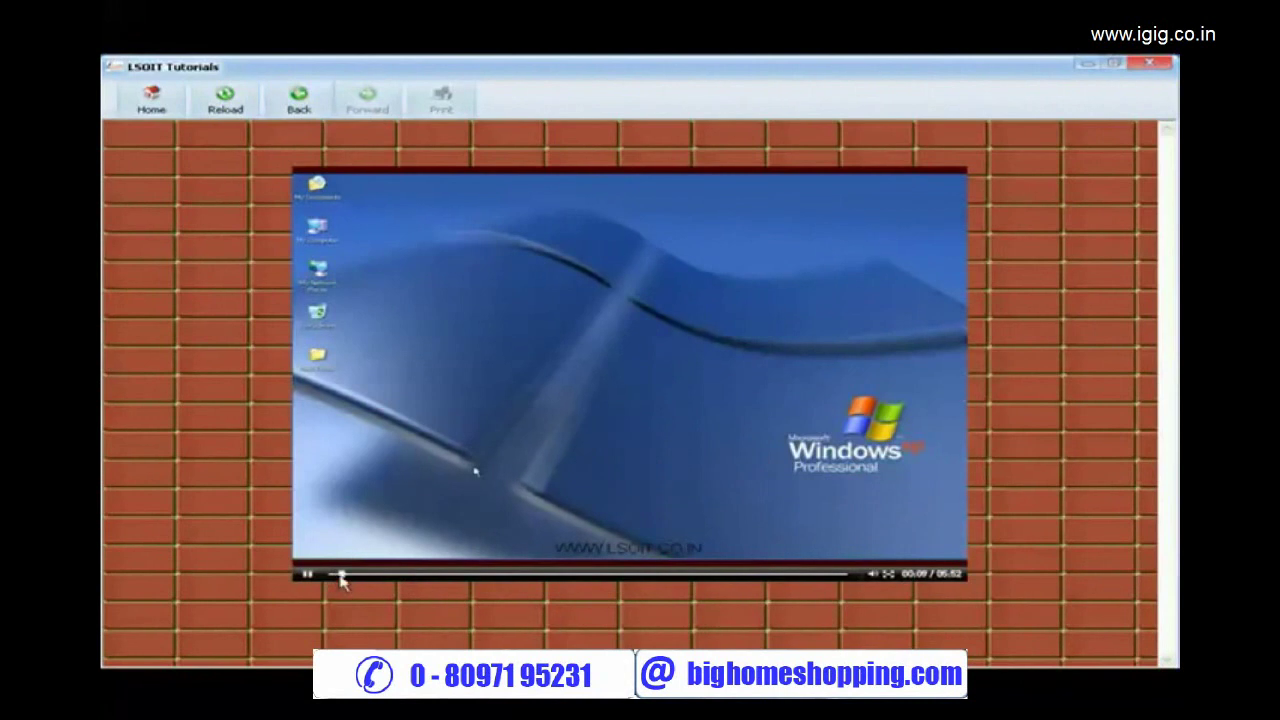
pyautogui.moveTo(342, 578)
pyautogui.mouseDown()
pyautogui.moveTo(403, 586)
pyautogui.moveTo(352, 578)
pyautogui.mouseUp()
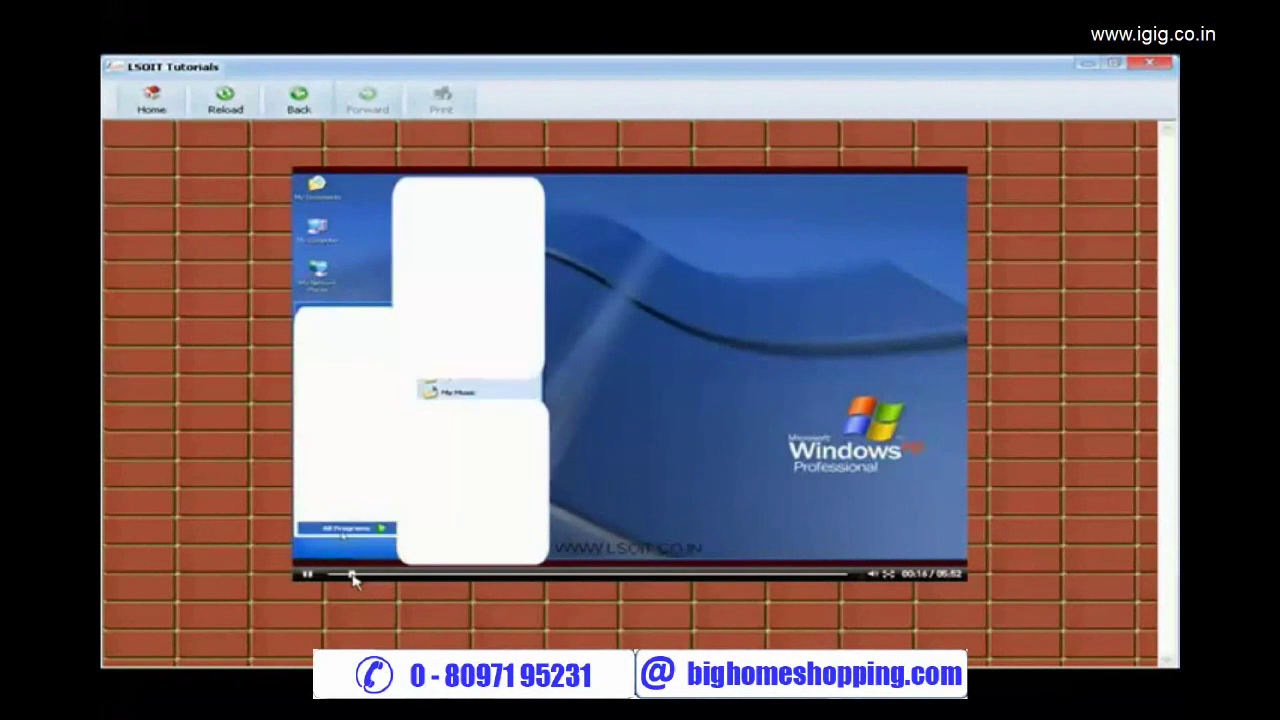
pyautogui.click(306, 575)
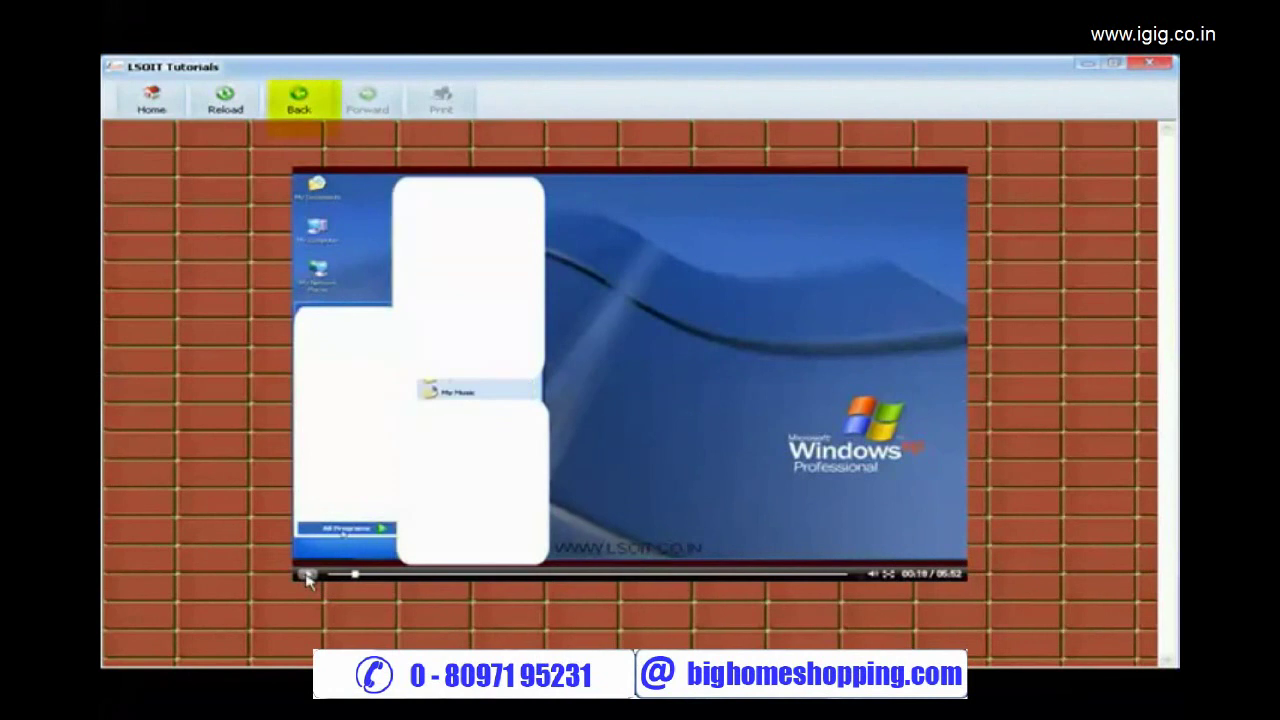
pyautogui.click(307, 576)
pyautogui.click(310, 102)
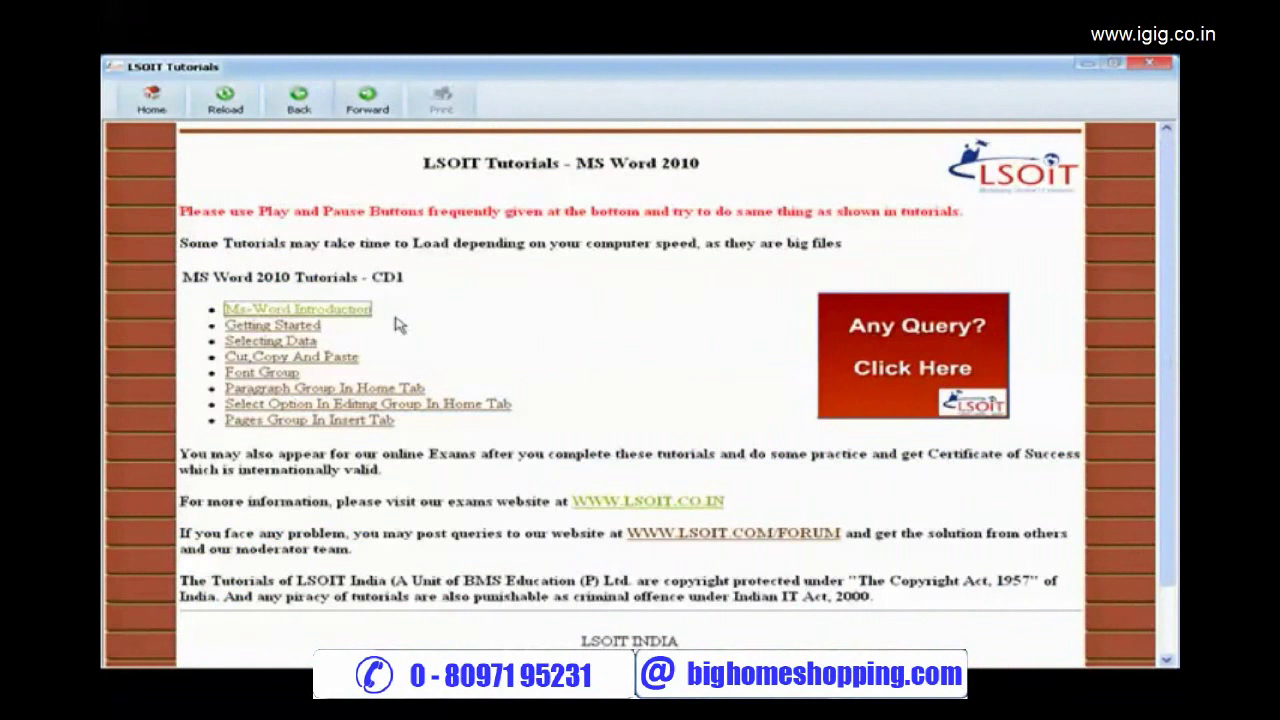
# Close the CD1 window, launch msword-cd2.exe, and open the Design Tab In Table Tools video.
pyautogui.click(288, 340)
pyautogui.click(1152, 66)
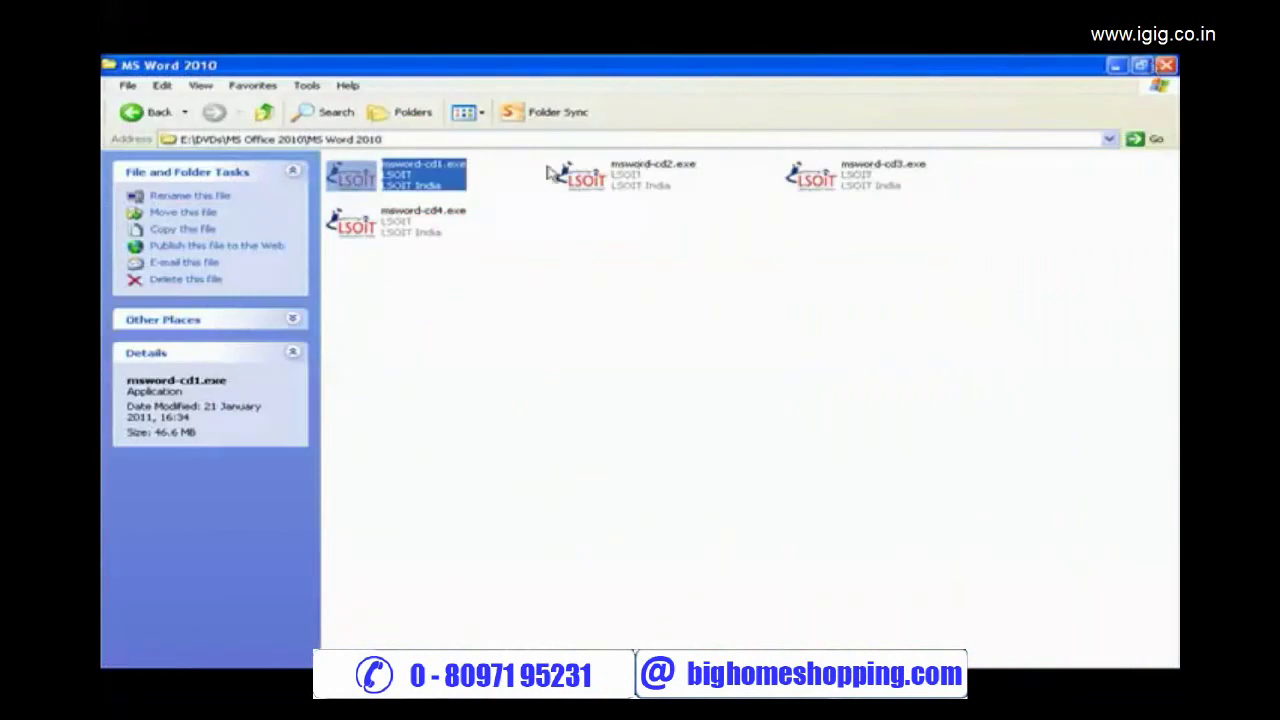
pyautogui.click(648, 185)
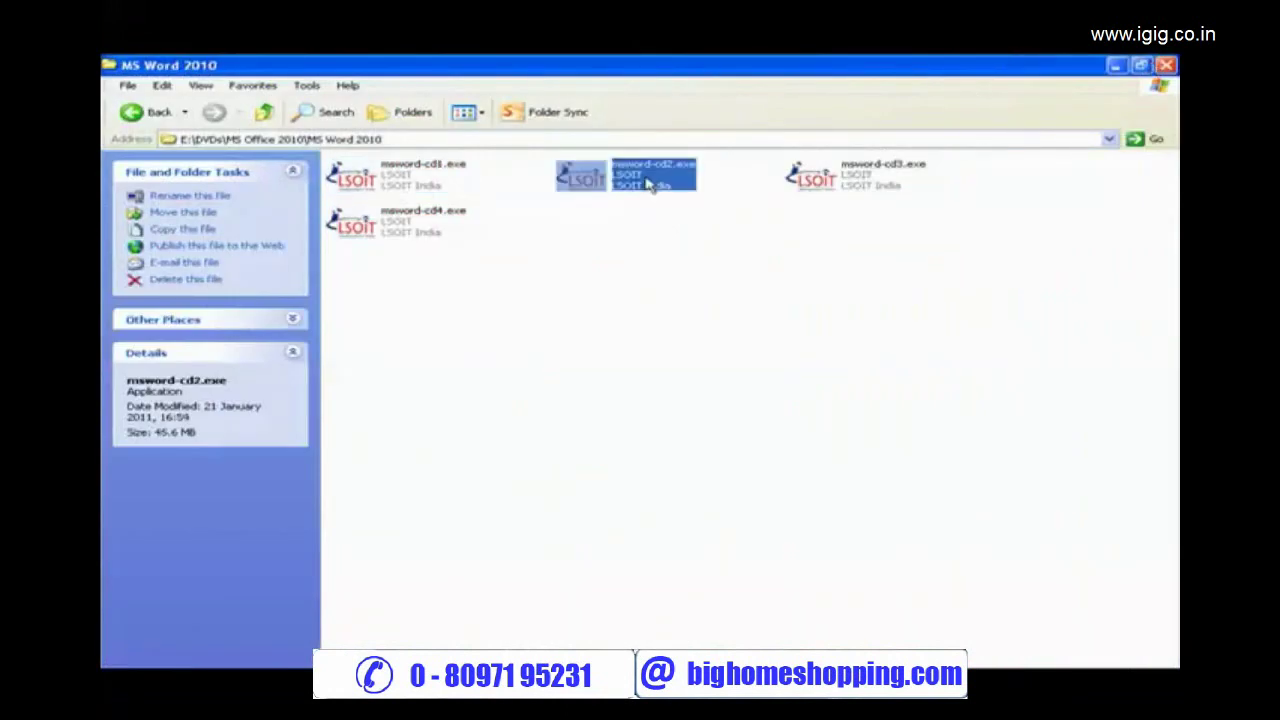
pyautogui.doubleClick(648, 185)
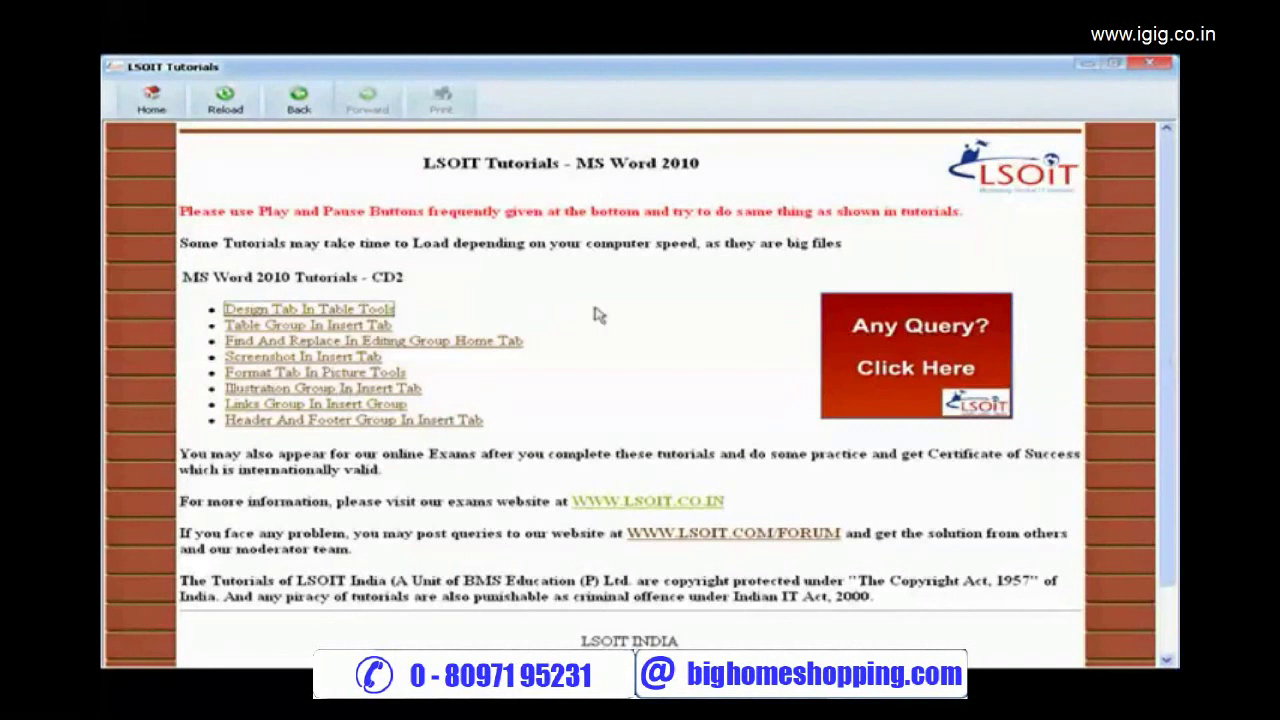
pyautogui.click(322, 312)
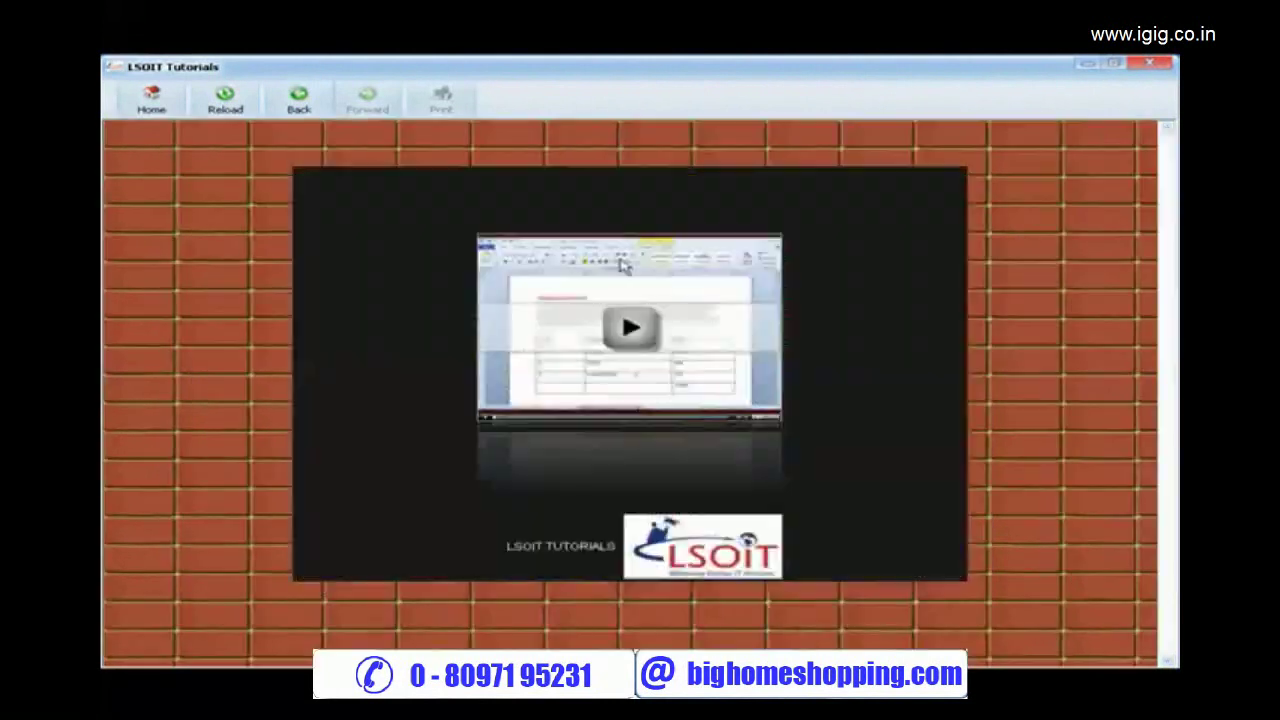